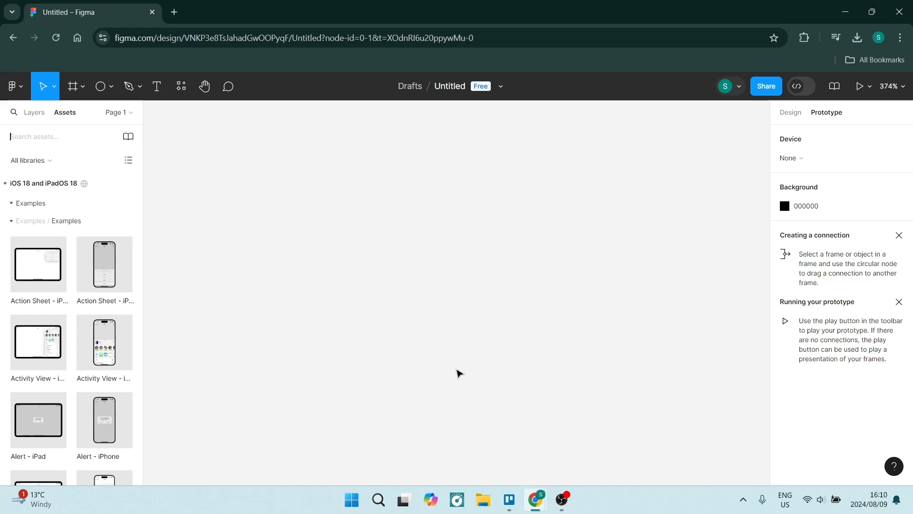
Step: Draw a 30 × 30 circle with the Ellipse tool and move it nearer the middle of the canvas
{"action": "left_click", "coordinate": [111, 88]}
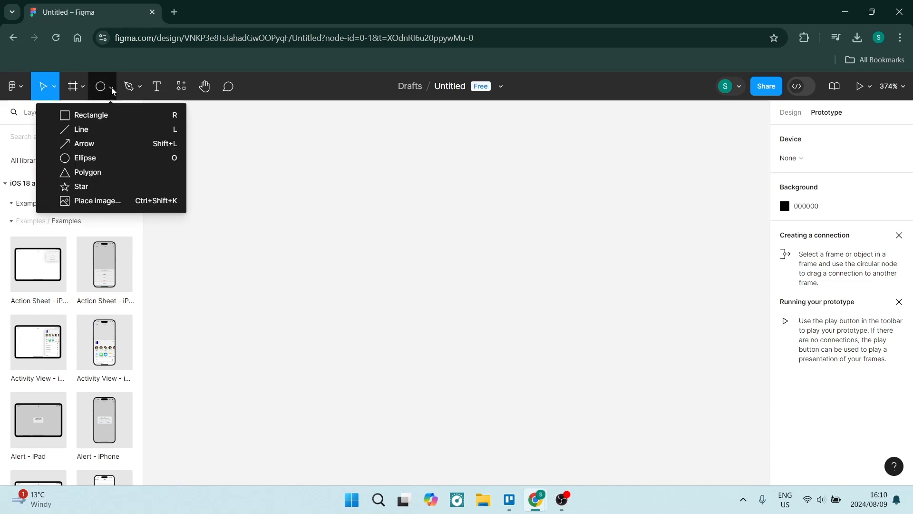
{"action": "left_click", "coordinate": [92, 159]}
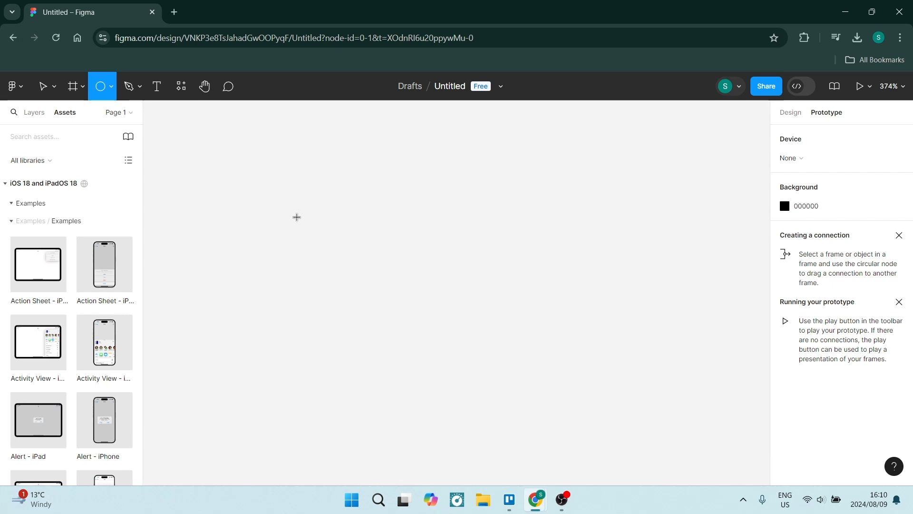
{"action": "left_click_drag", "start_coordinate": [334, 214], "coordinate": [400, 281]}
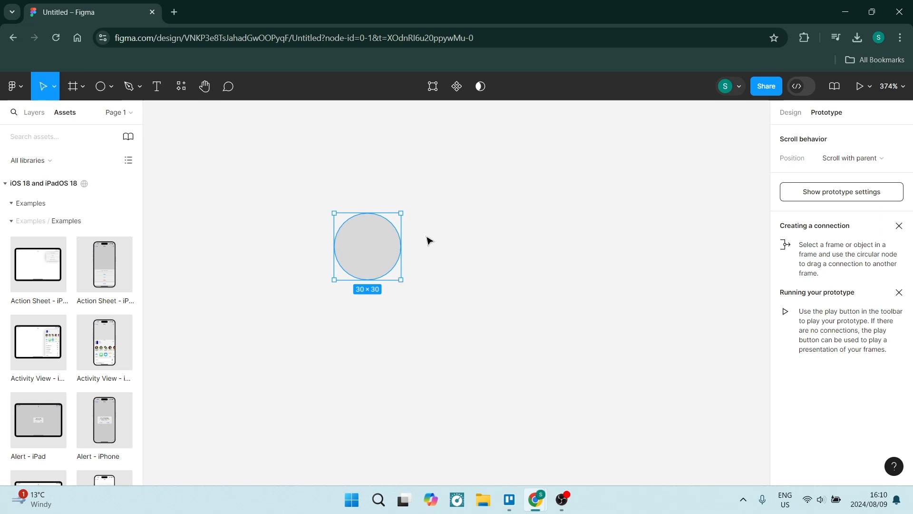
{"action": "mouse_move", "coordinate": [360, 255]}
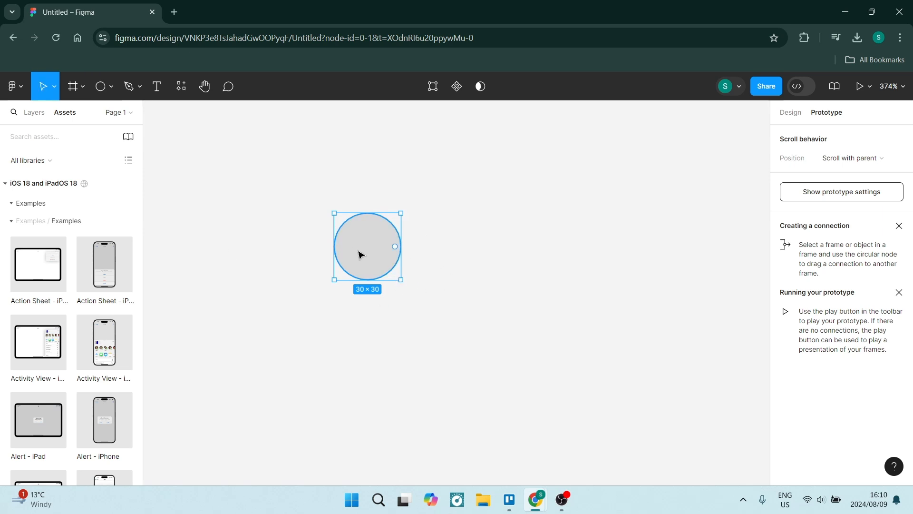
{"action": "left_click_drag", "start_coordinate": [363, 255], "coordinate": [418, 290]}
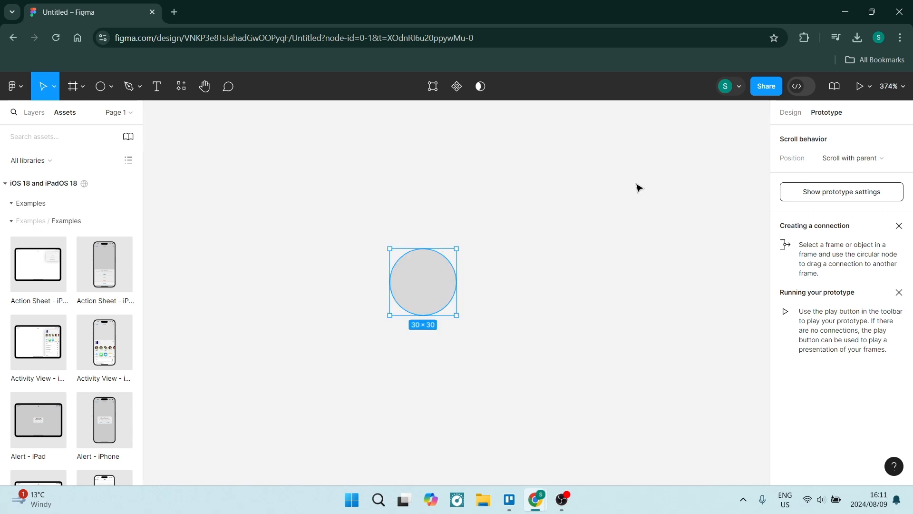
Step: Add a stroke to the circle and set its color to light gray C4C4C4
{"action": "left_click", "coordinate": [786, 113]}
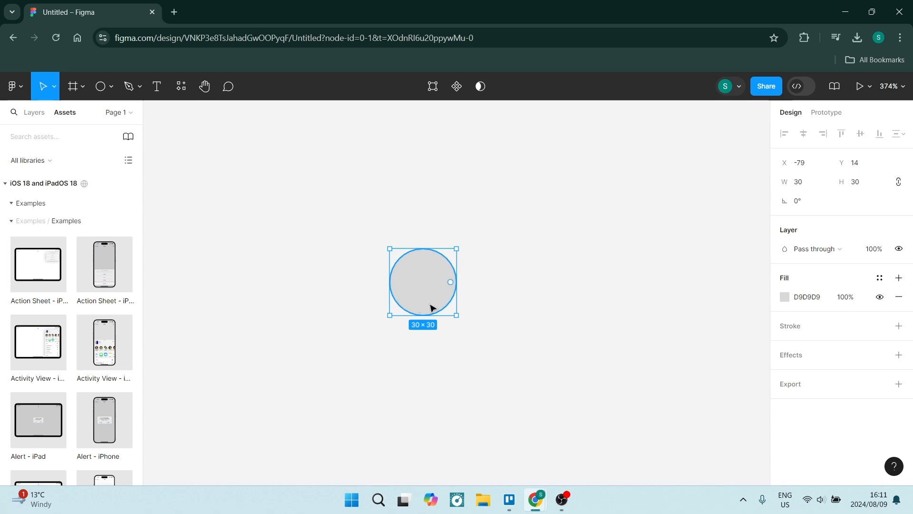
{"action": "left_click", "coordinate": [899, 327]}
{"action": "left_click", "coordinate": [785, 345]}
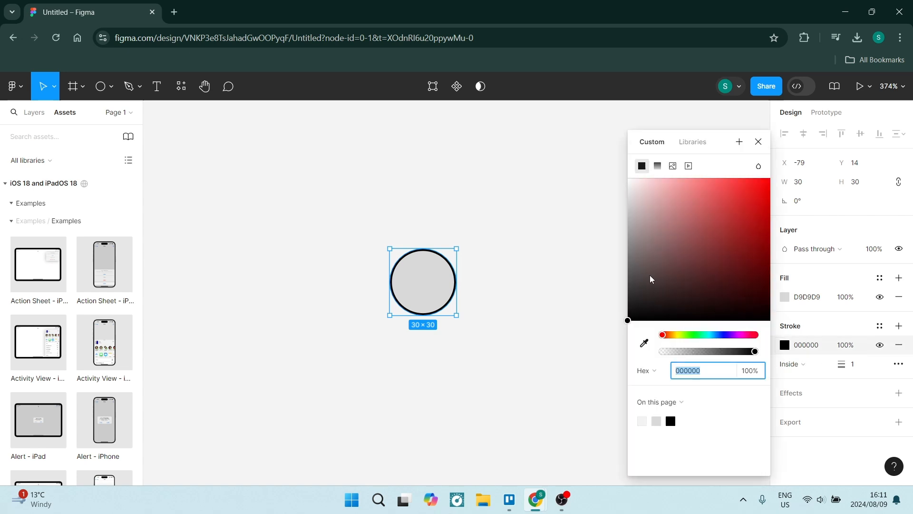
{"action": "left_click_drag", "start_coordinate": [633, 314], "coordinate": [598, 212]}
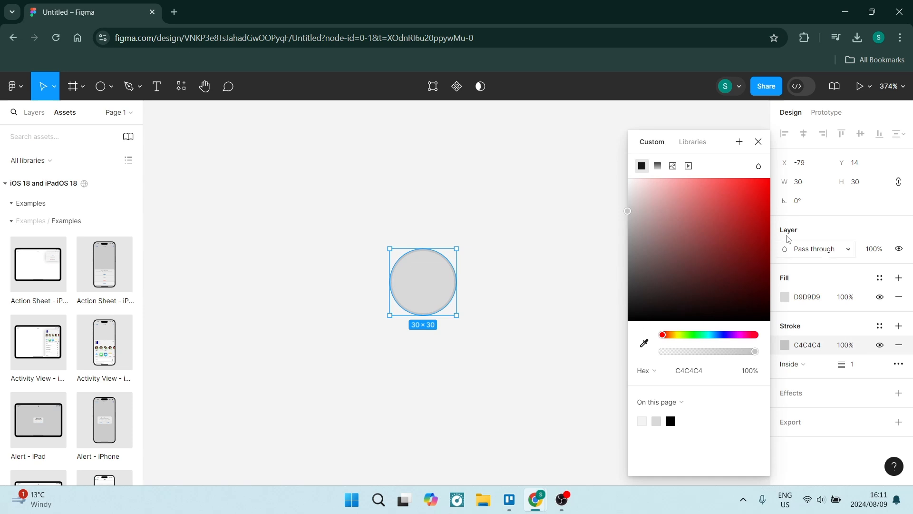
{"action": "left_click", "coordinate": [861, 212]}
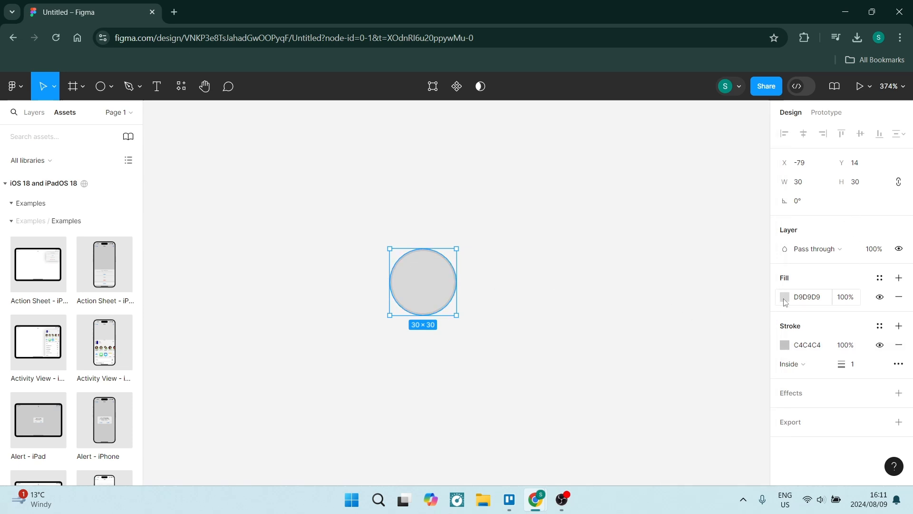
Step: Change the circle's fill color to white (FFFFFF)
{"action": "left_click", "coordinate": [784, 299]}
{"action": "left_click_drag", "start_coordinate": [629, 203], "coordinate": [603, 152]}
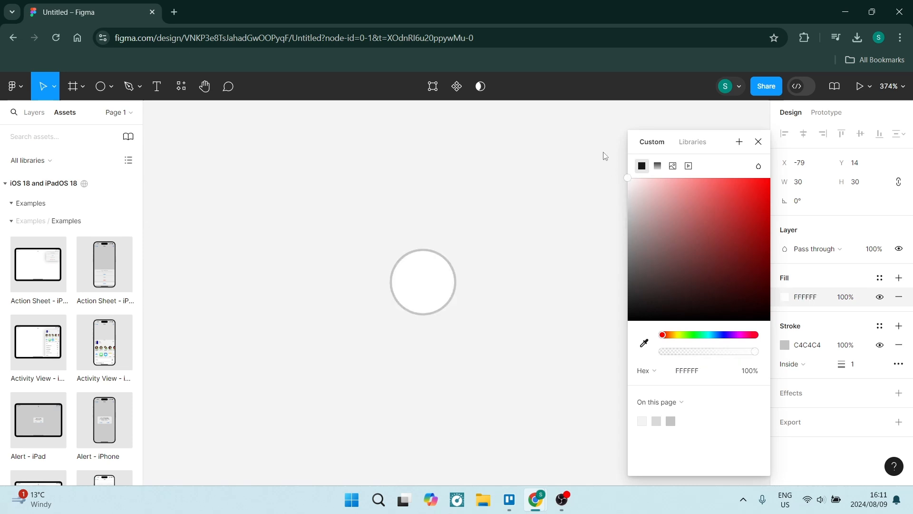
{"action": "left_click", "coordinate": [857, 229]}
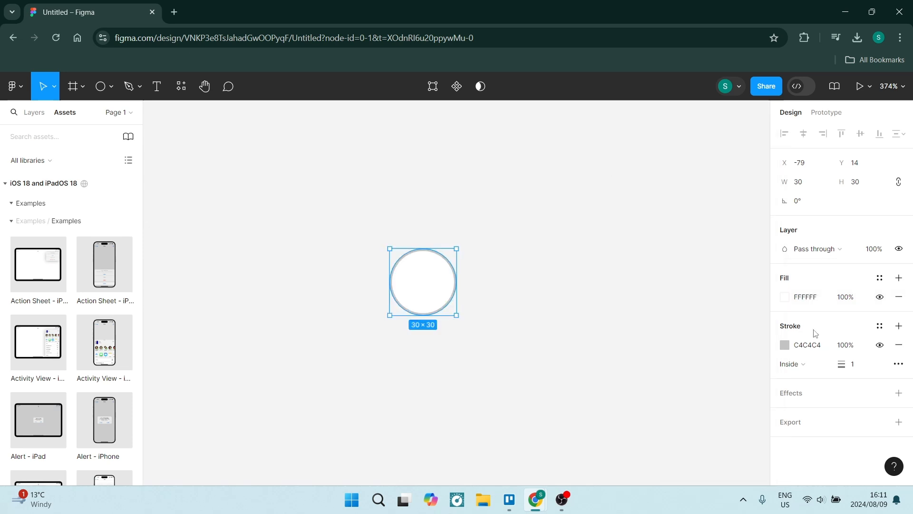
Step: Add auto layout to the circle and set the frame's horizontal and vertical padding to 4 each
{"action": "right_click", "coordinate": [416, 280]}
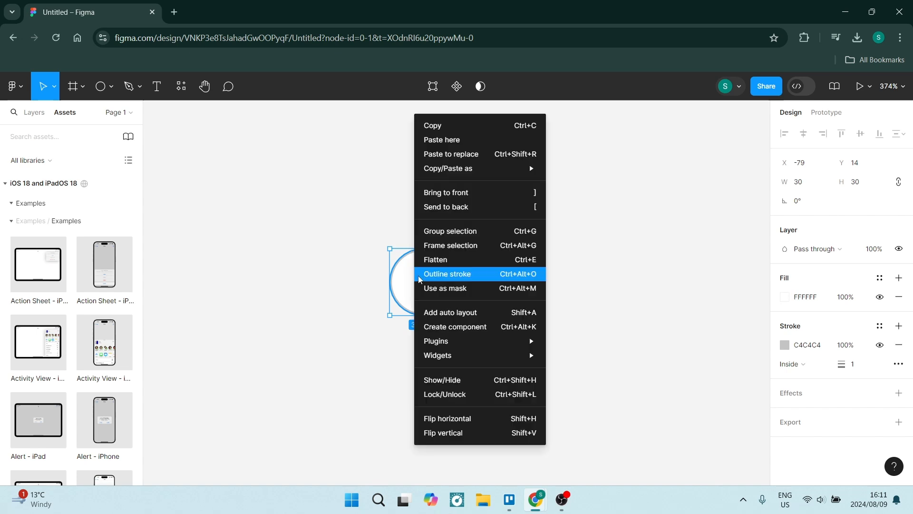
{"action": "left_click", "coordinate": [466, 313]}
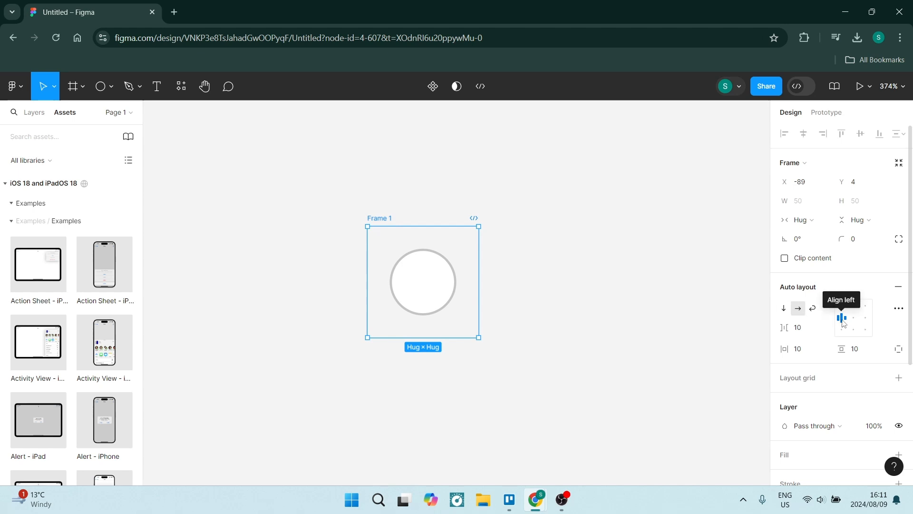
{"action": "left_click", "coordinate": [800, 352]}
{"action": "type", "text": "4"}
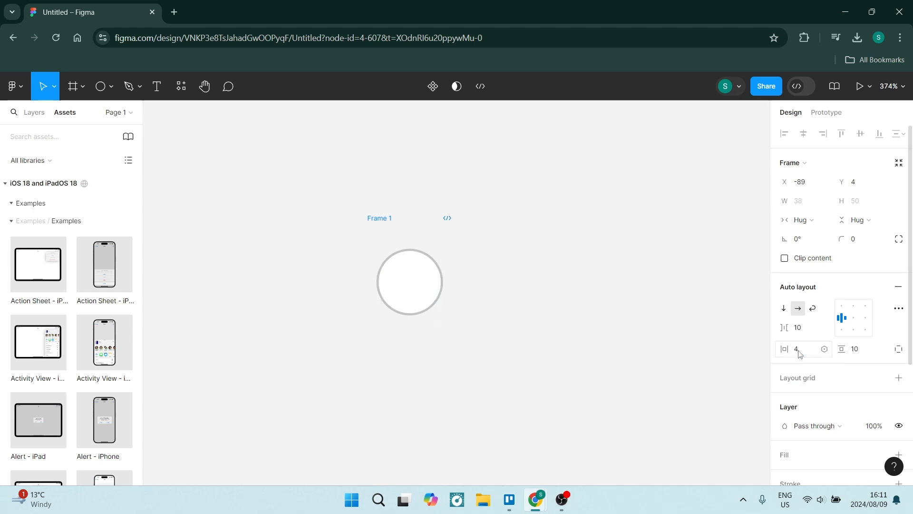
{"action": "key", "text": "Return"}
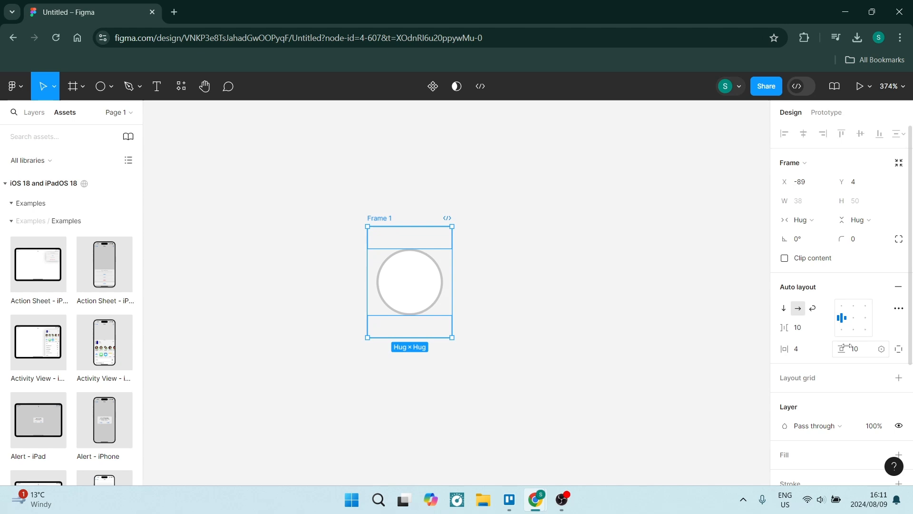
{"action": "left_click", "coordinate": [860, 352]}
{"action": "type", "text": "4"}
{"action": "key", "text": "Return"}
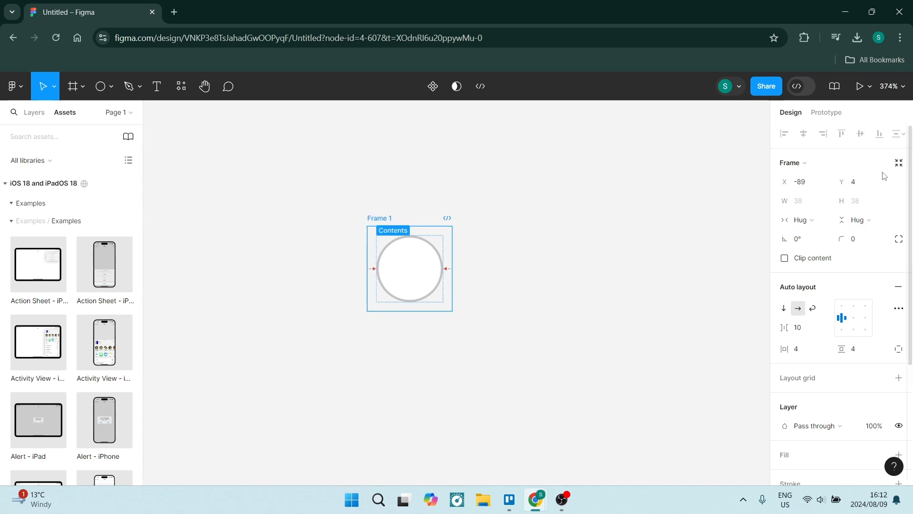
Step: Switch the auto layout frame's horizontal sizing to fixed width and set the width to 65
{"action": "left_click", "coordinate": [801, 221]}
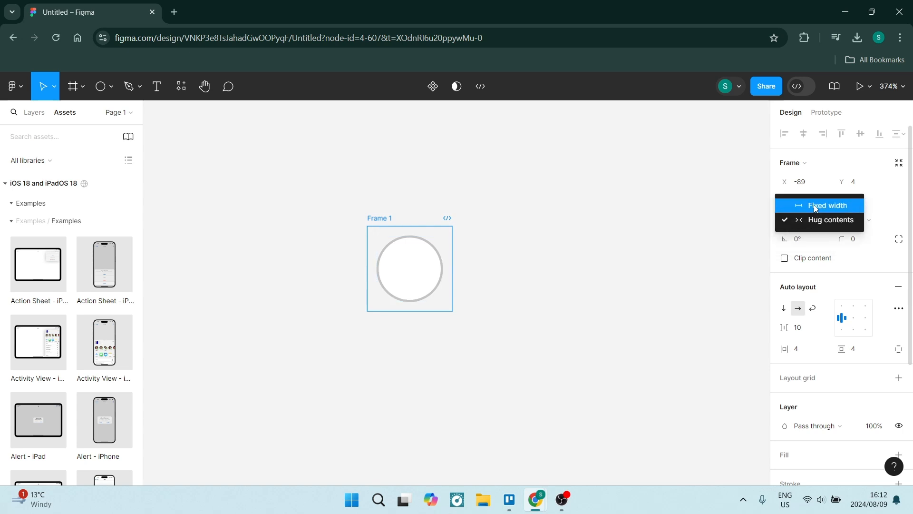
{"action": "left_click", "coordinate": [816, 206]}
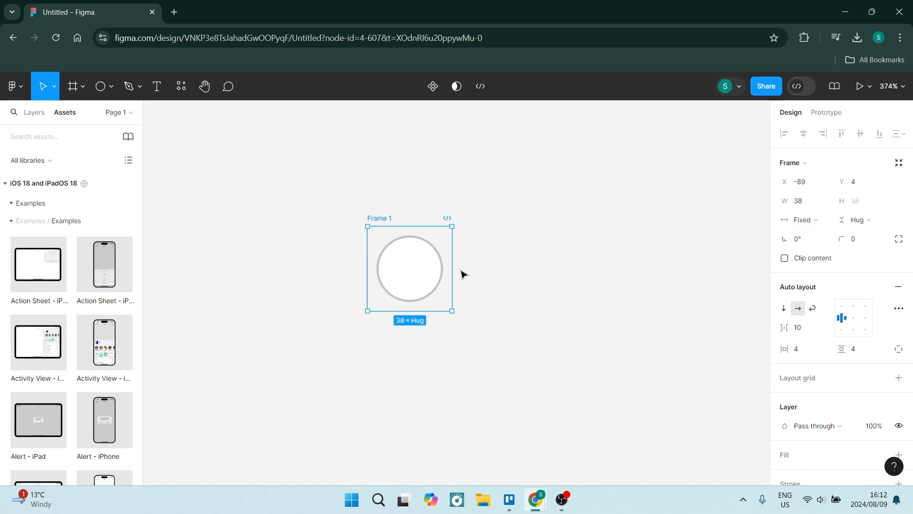
{"action": "left_click", "coordinate": [805, 203]}
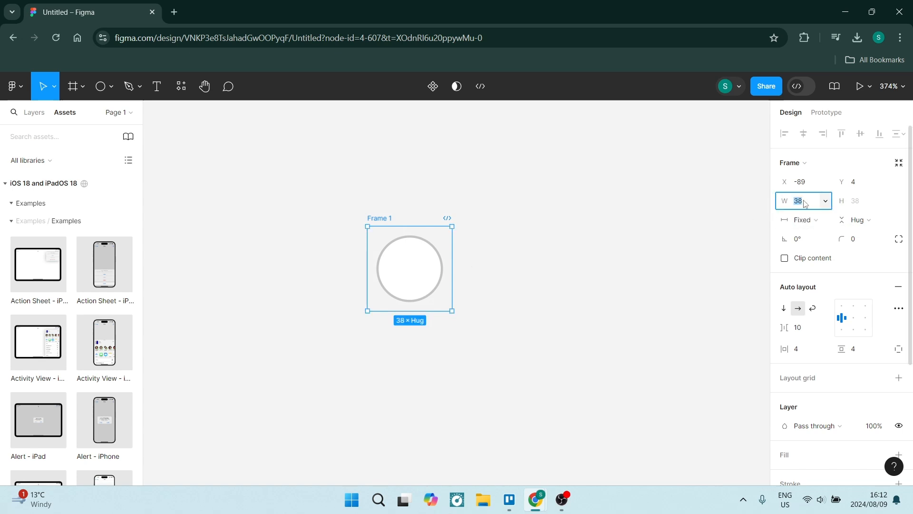
{"action": "key", "text": "Return"}
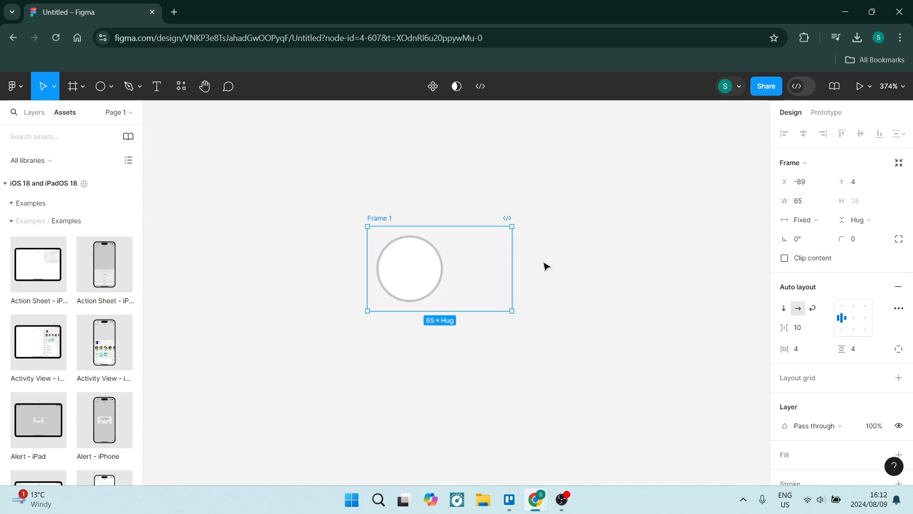
Step: Set the corner radius of the frame around the circle to 100
{"action": "left_click", "coordinate": [859, 242]}
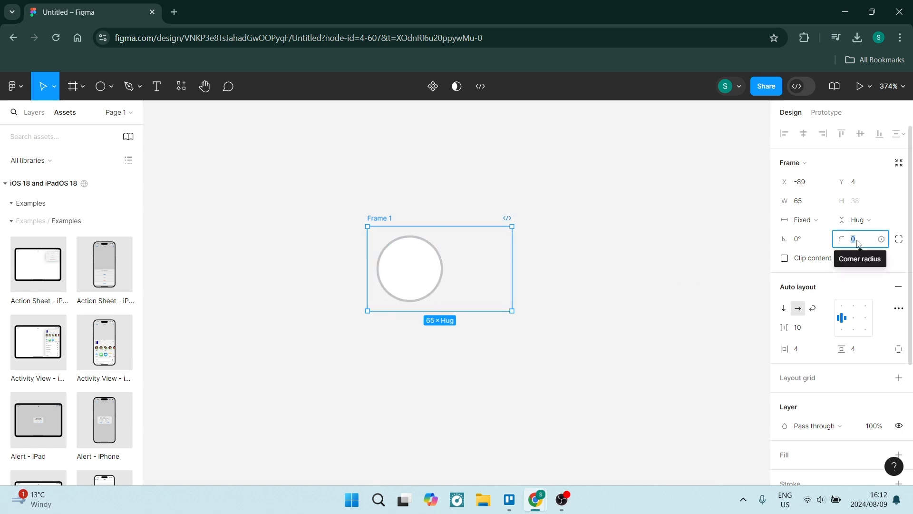
{"action": "type", "text": "100"}
{"action": "key", "text": "Return"}
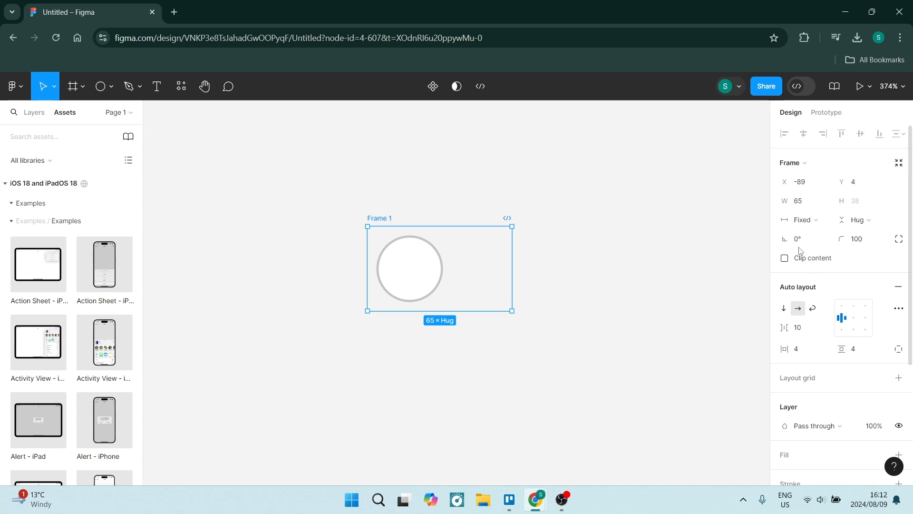
Step: Add a fill to the frame behind the circle and set its color to gray A1A1A1
{"action": "scroll", "coordinate": [803, 259], "scroll_direction": "down", "scroll_amount": 4}
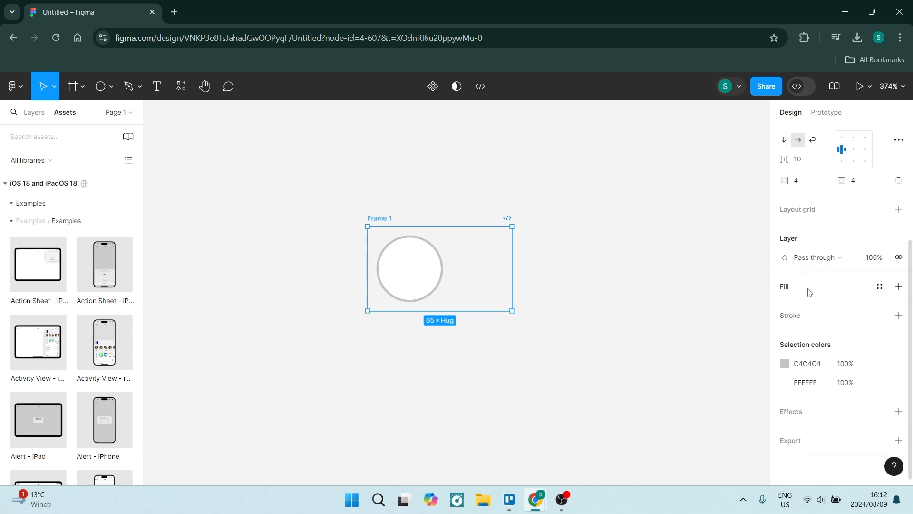
{"action": "left_click", "coordinate": [899, 287]}
{"action": "left_click", "coordinate": [784, 306]}
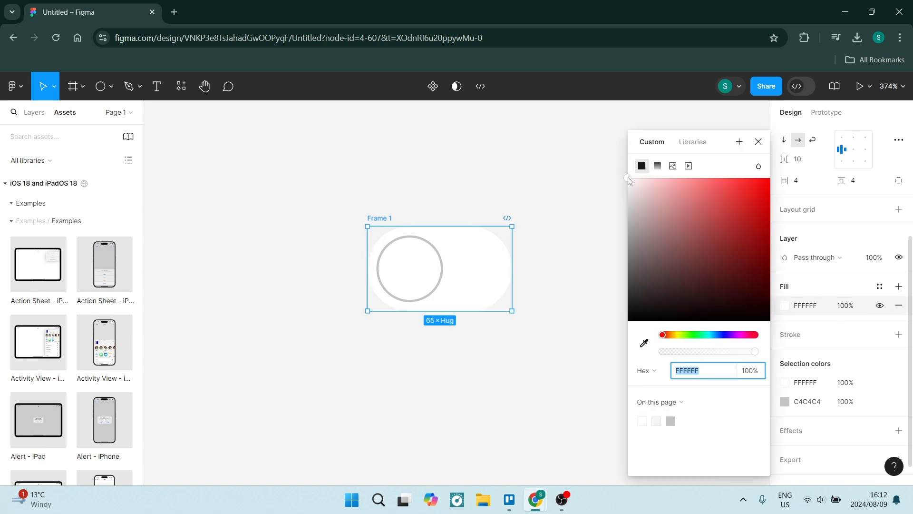
{"action": "left_click_drag", "start_coordinate": [628, 181], "coordinate": [602, 234]}
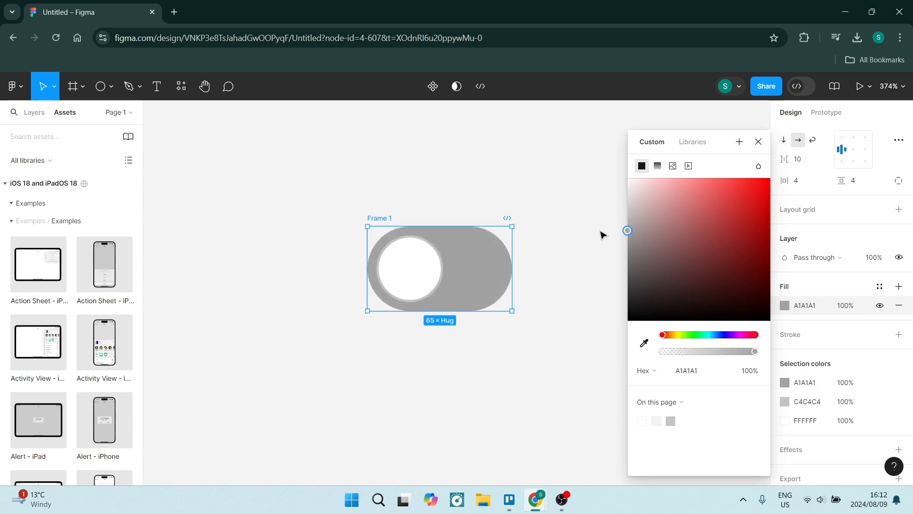
{"action": "left_click", "coordinate": [878, 124]}
Step: Set the width of the pill-shaped toggle frame to 70 and deselect it
{"action": "scroll", "coordinate": [831, 238], "scroll_direction": "up", "scroll_amount": 4}
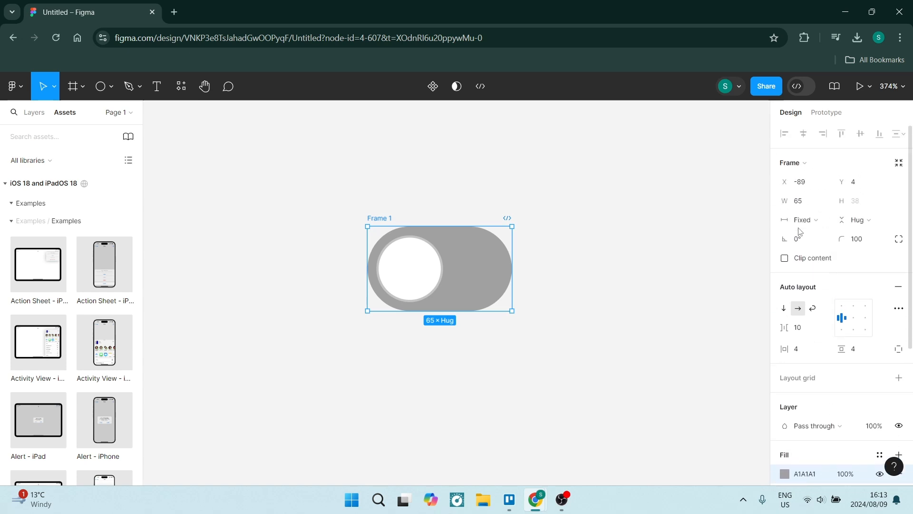
{"action": "left_click", "coordinate": [798, 201]}
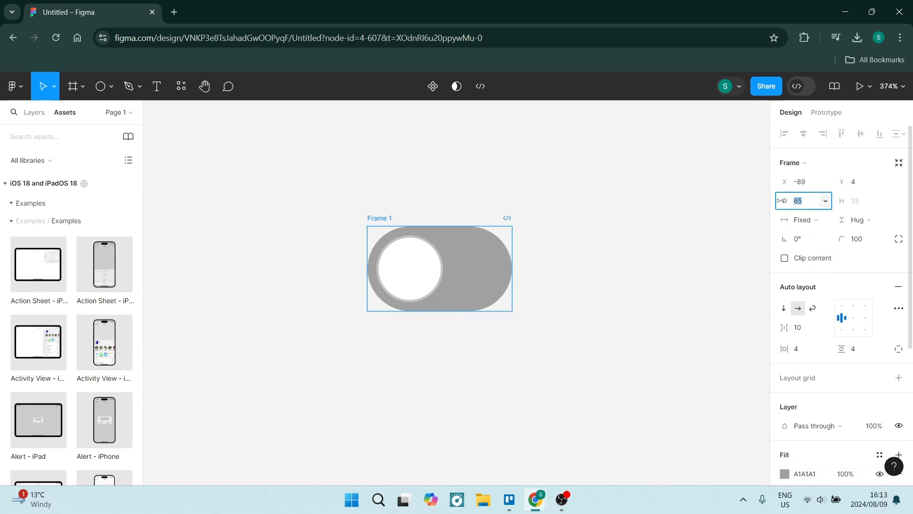
{"action": "key", "text": "Return"}
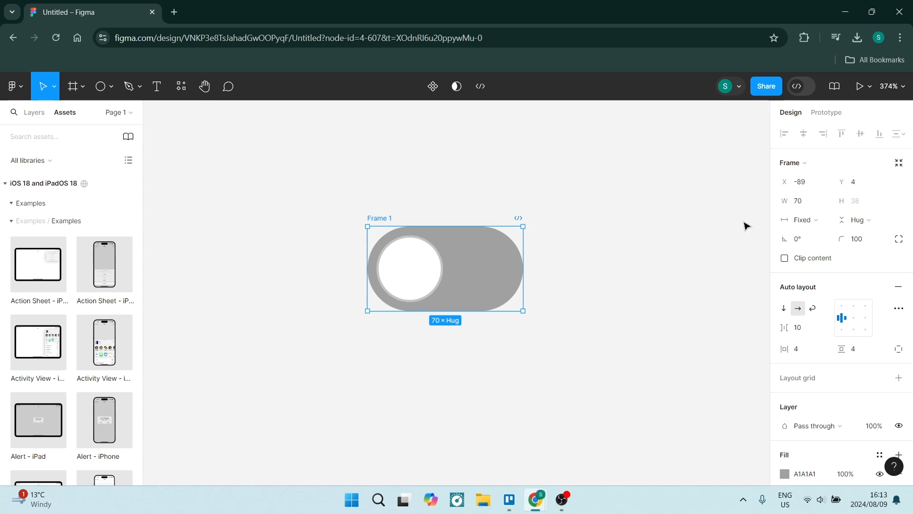
{"action": "left_click", "coordinate": [711, 217]}
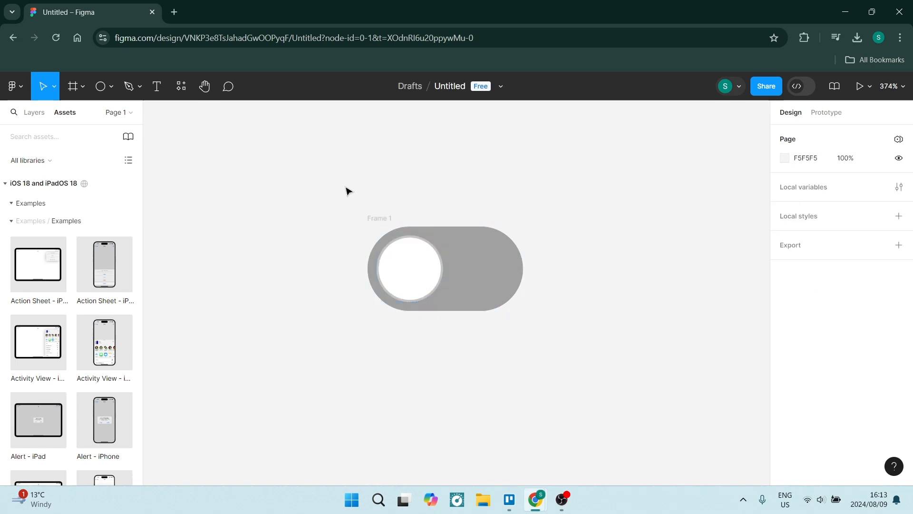
Step: Turn the whole toggle frame into a component and add a second variant to it
{"action": "left_click_drag", "start_coordinate": [324, 174], "coordinate": [577, 364]}
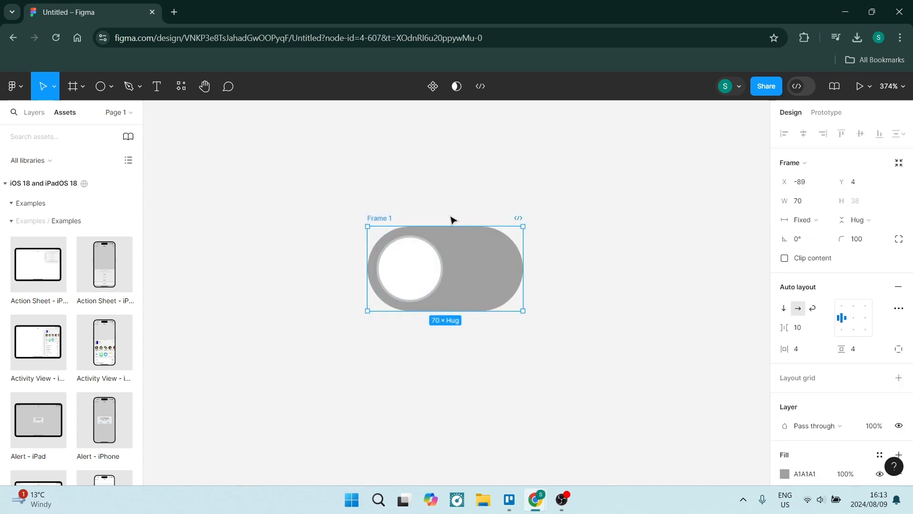
{"action": "left_click", "coordinate": [430, 88]}
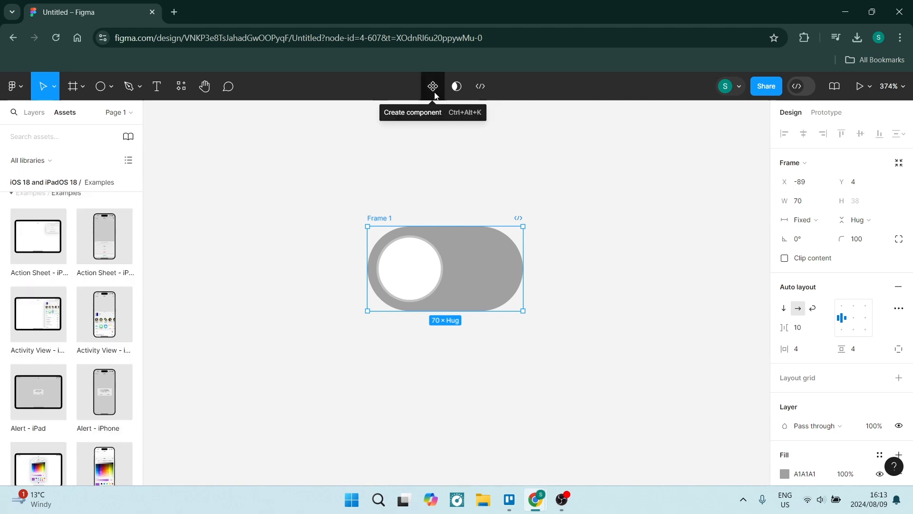
{"action": "left_click", "coordinate": [434, 94]}
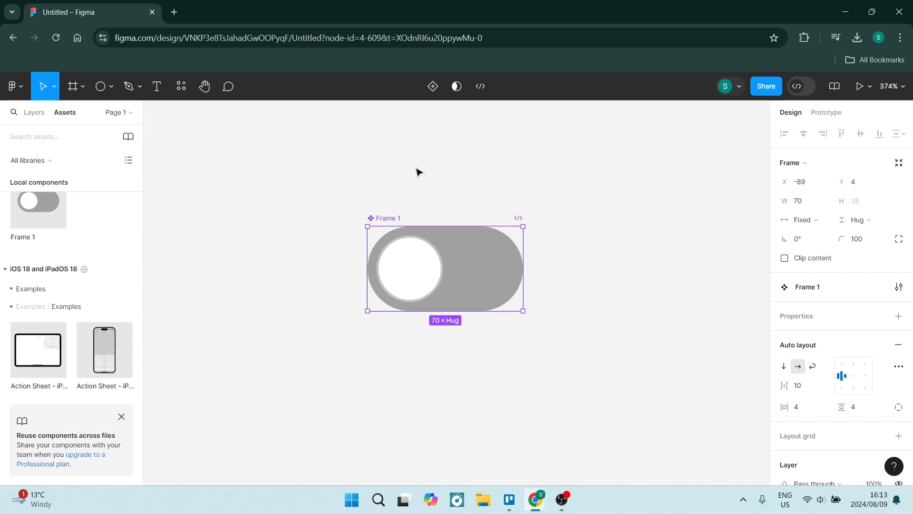
{"action": "left_click", "coordinate": [432, 86]}
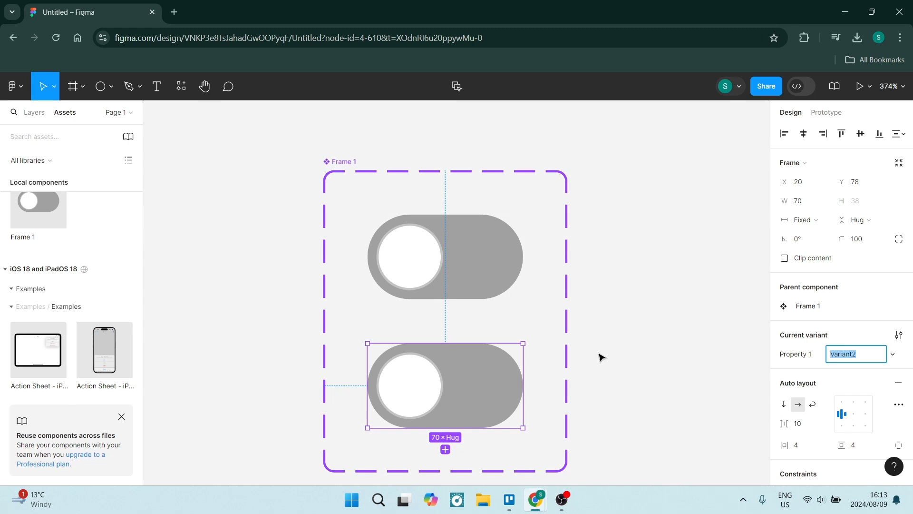
Step: Align the circle in the second toggle variant to the right end of its auto layout frame
{"action": "left_click", "coordinate": [486, 361]}
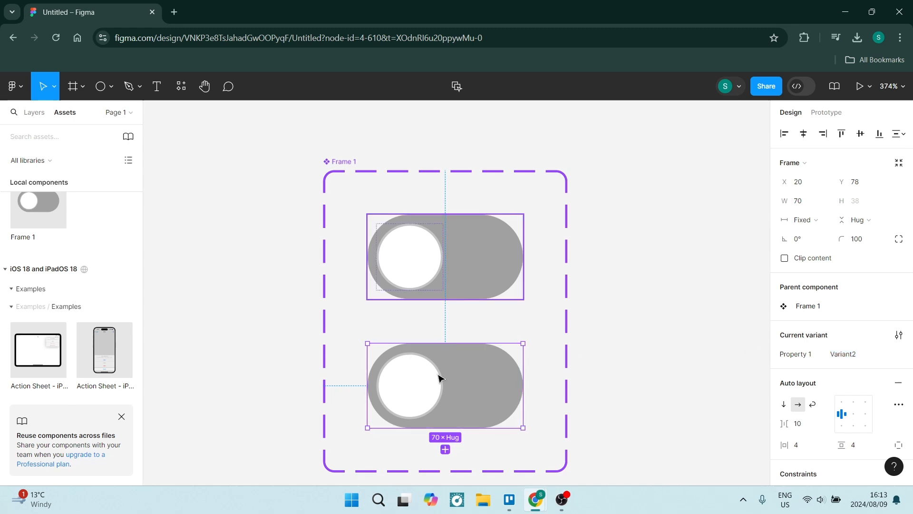
{"action": "scroll", "coordinate": [783, 305], "scroll_direction": "down", "scroll_amount": 3}
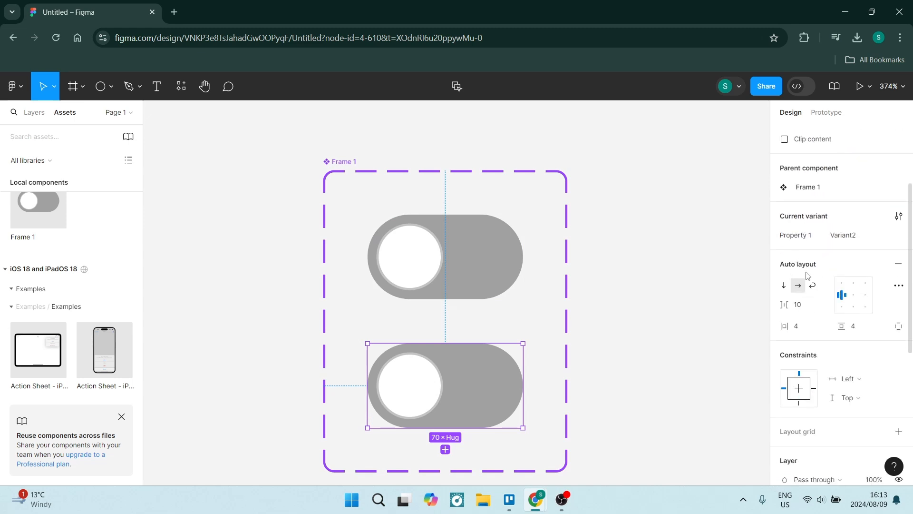
{"action": "left_click", "coordinate": [866, 297]}
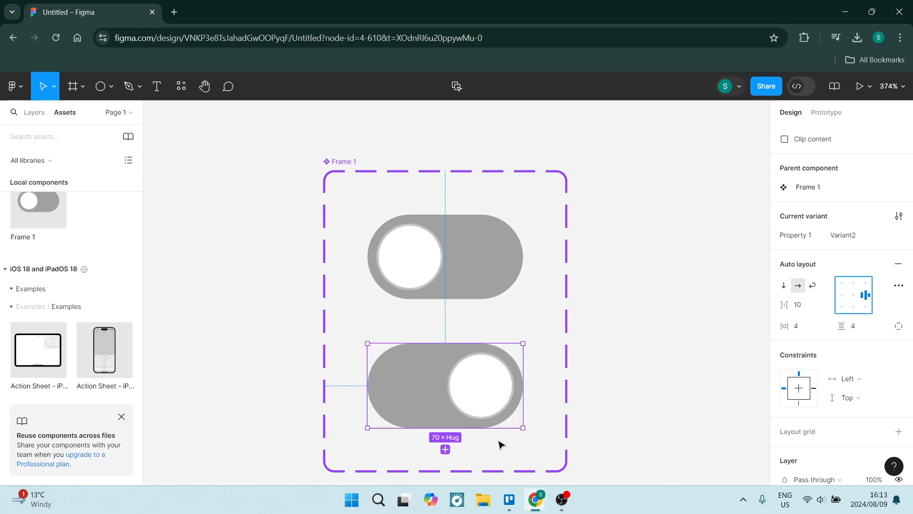
Step: Set the fill of the second toggle variant's frame to a bright green of about 36EE18 and deselect it
{"action": "scroll", "coordinate": [841, 310], "scroll_direction": "down", "scroll_amount": 4}
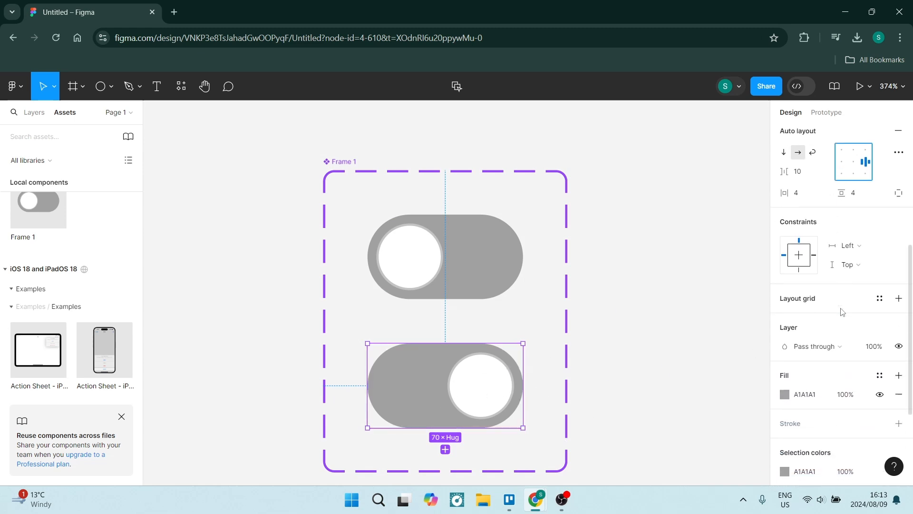
{"action": "scroll", "coordinate": [842, 311], "scroll_direction": "down", "scroll_amount": 2}
{"action": "left_click", "coordinate": [784, 289]}
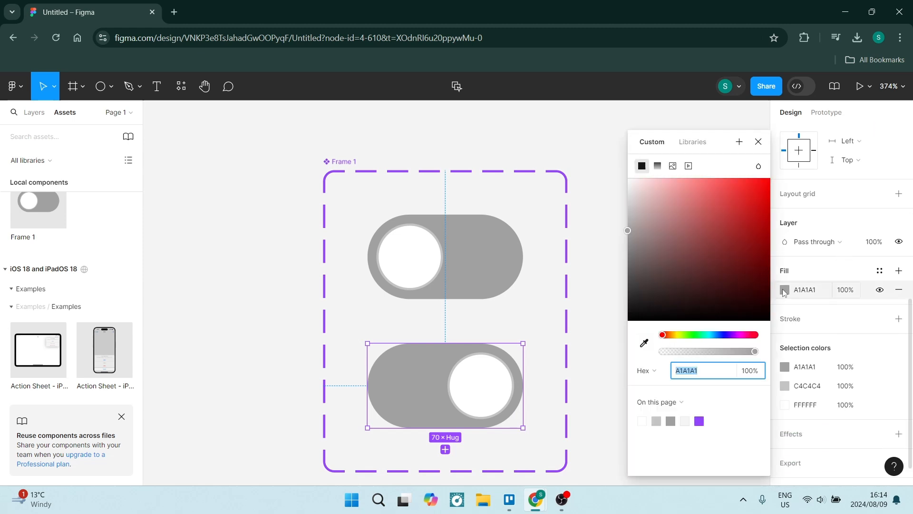
{"action": "left_click", "coordinate": [693, 335]}
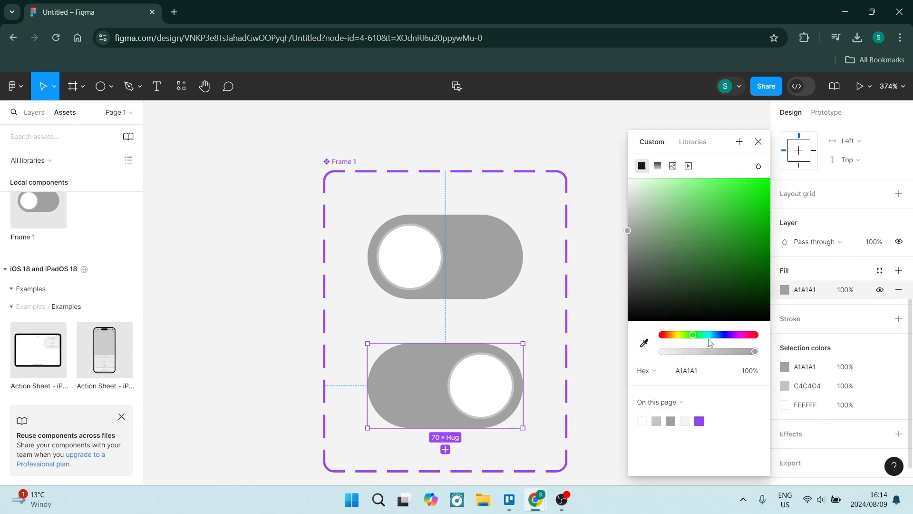
{"action": "left_click", "coordinate": [755, 188]}
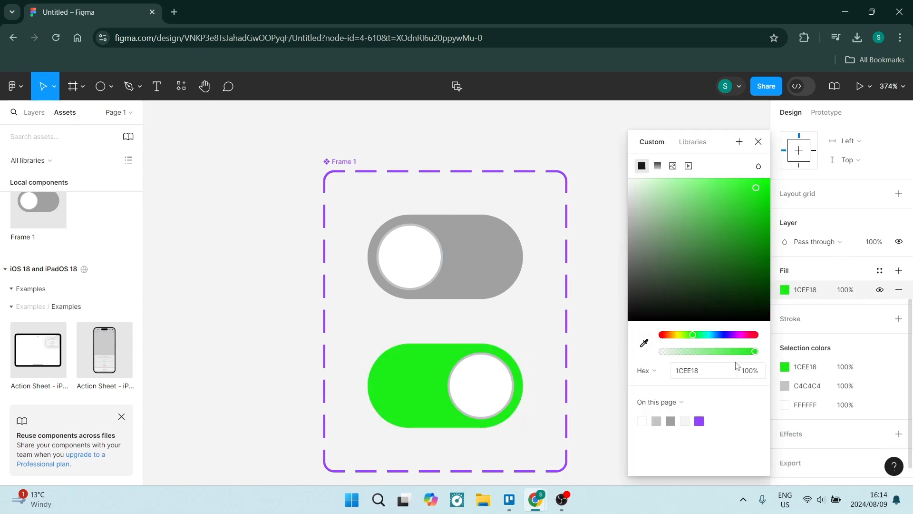
{"action": "left_click", "coordinate": [717, 335]}
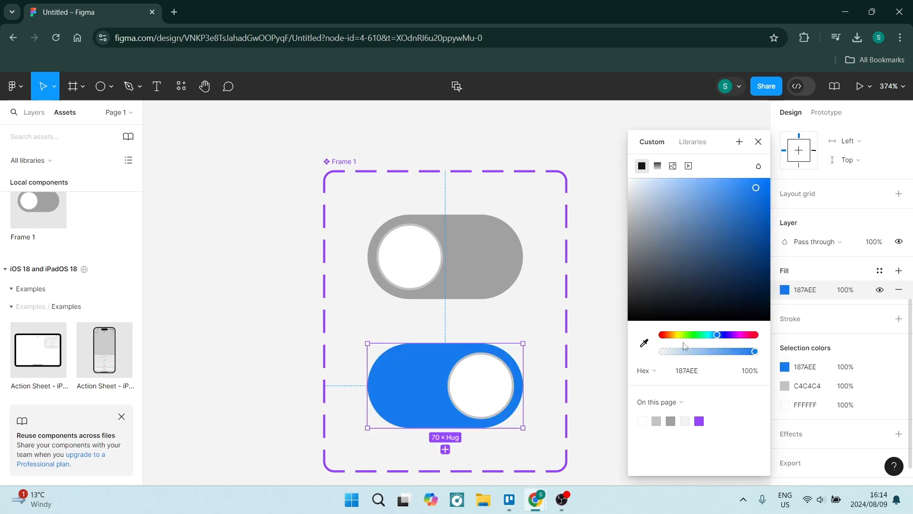
{"action": "left_click", "coordinate": [693, 335]}
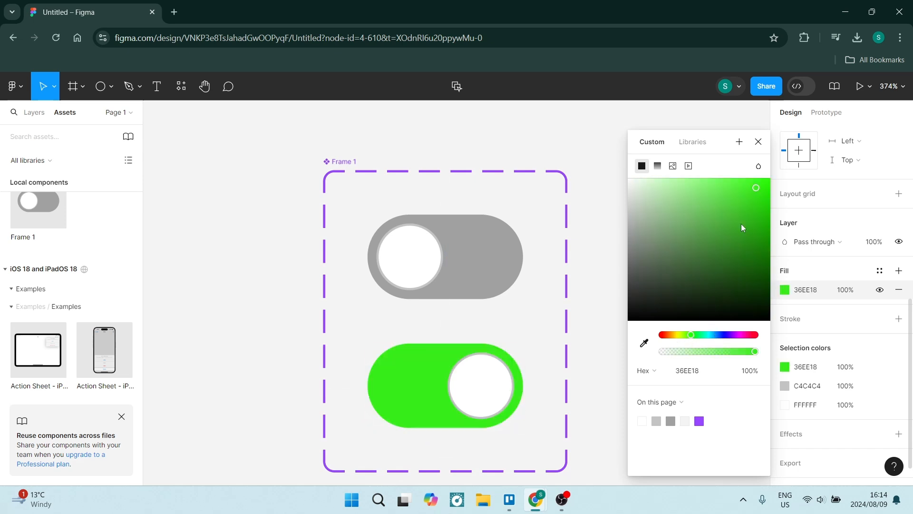
{"action": "left_click_drag", "start_coordinate": [756, 188], "coordinate": [756, 193]}
{"action": "left_click", "coordinate": [877, 153]}
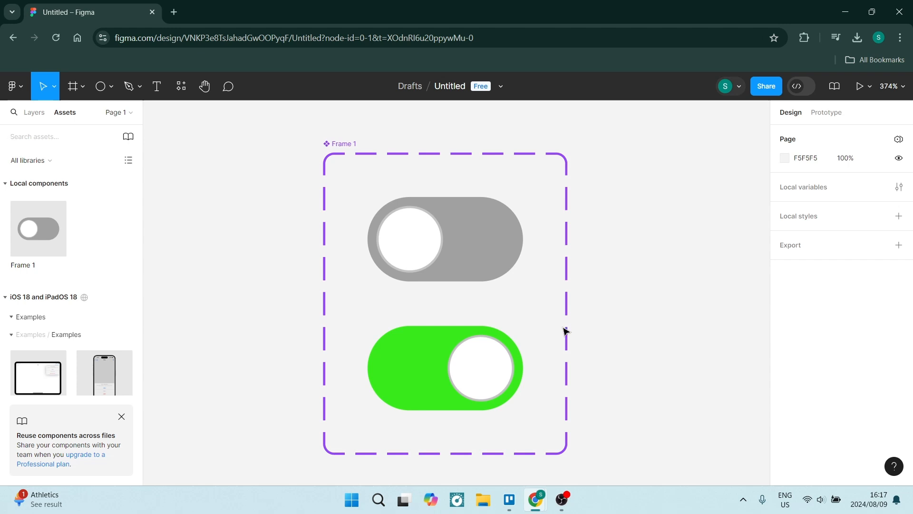
Step: Add an On click prototype interaction with the Change to action to the gray default variant
{"action": "left_click", "coordinate": [465, 253]}
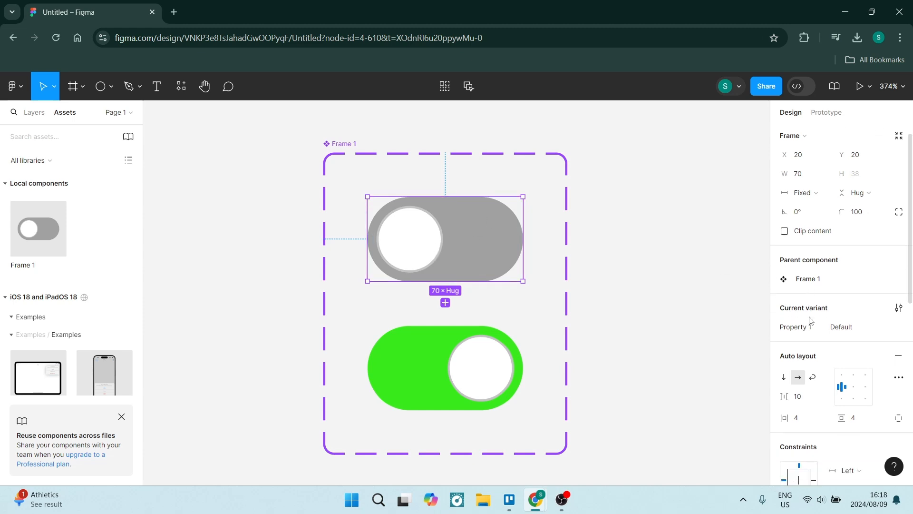
{"action": "scroll", "coordinate": [792, 364], "scroll_direction": "down", "scroll_amount": 7}
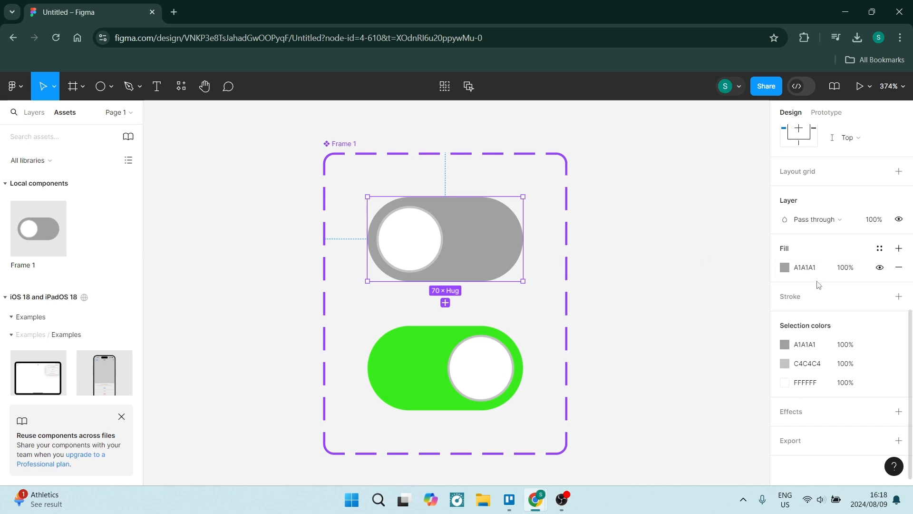
{"action": "scroll", "coordinate": [817, 290], "scroll_direction": "up", "scroll_amount": 7}
{"action": "left_click", "coordinate": [817, 114]}
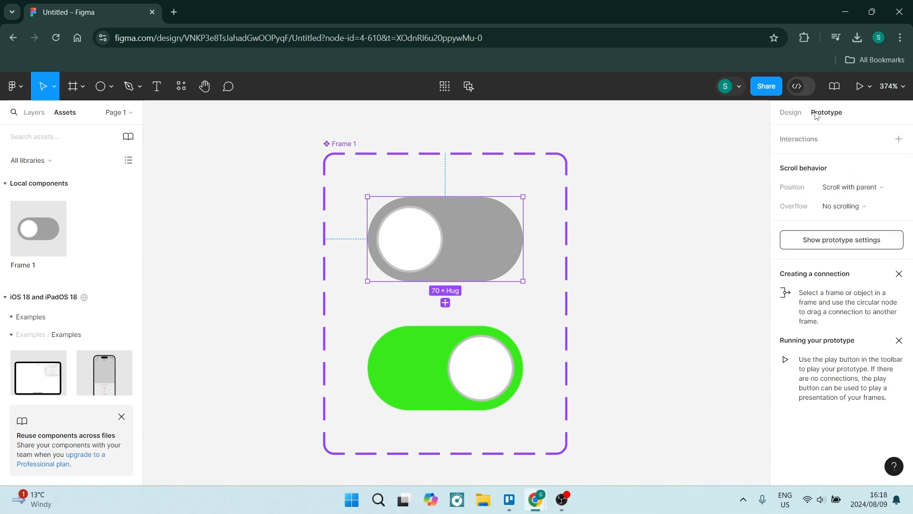
{"action": "left_click", "coordinate": [835, 141]}
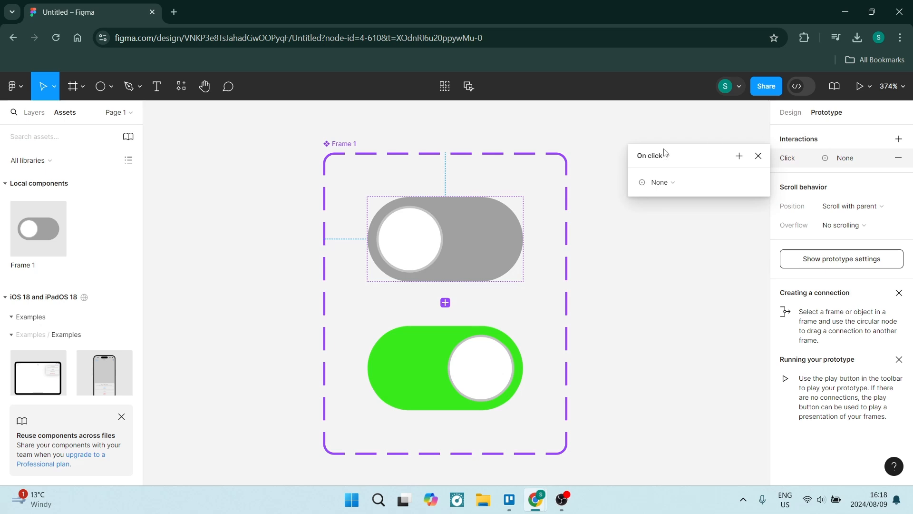
{"action": "left_click", "coordinate": [656, 161]}
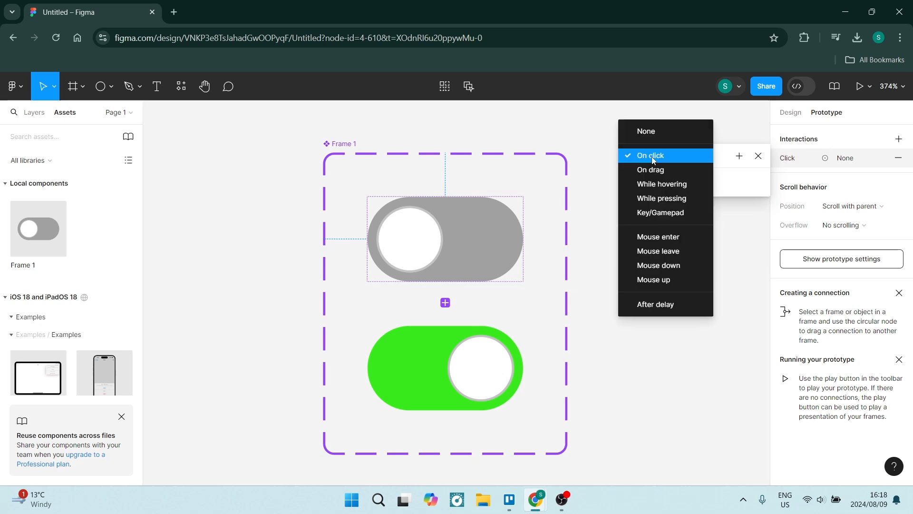
{"action": "left_click", "coordinate": [653, 160]}
{"action": "left_click", "coordinate": [664, 184]}
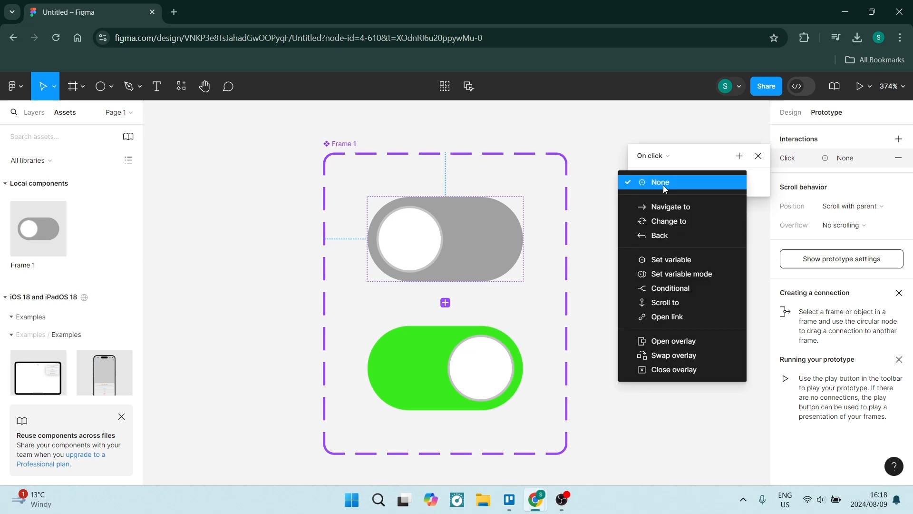
{"action": "left_click", "coordinate": [675, 224]}
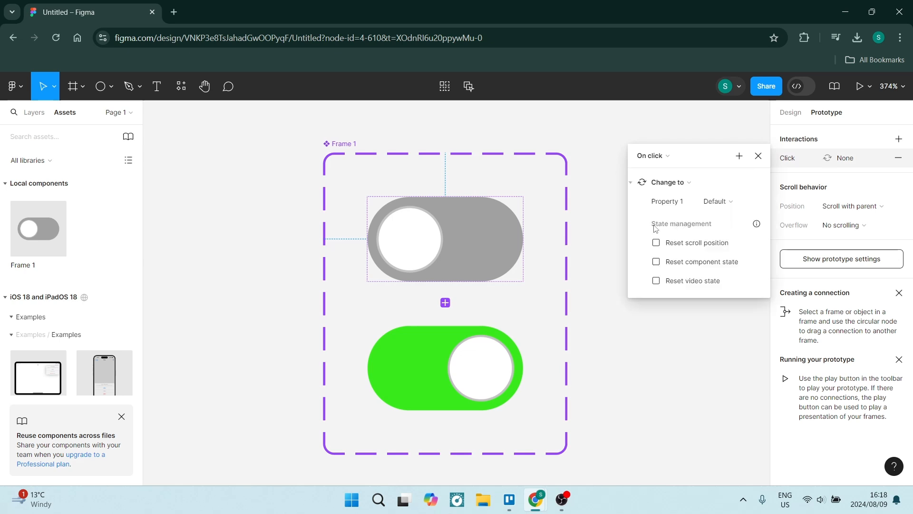
Step: Connect the gray variant to the green one with an On drag interaction, using Variant2 for Property 1 and Smart animate
{"action": "mouse_move", "coordinate": [525, 239]}
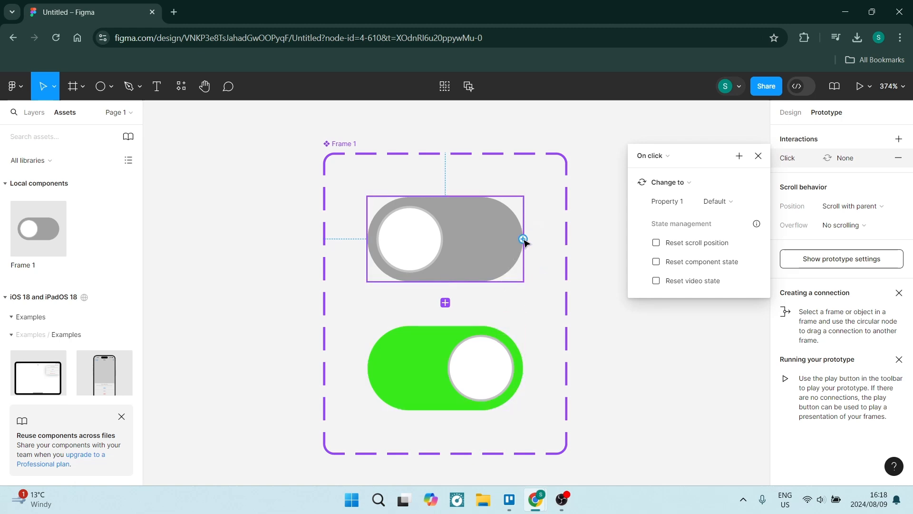
{"action": "left_click_drag", "start_coordinate": [523, 239], "coordinate": [464, 337]}
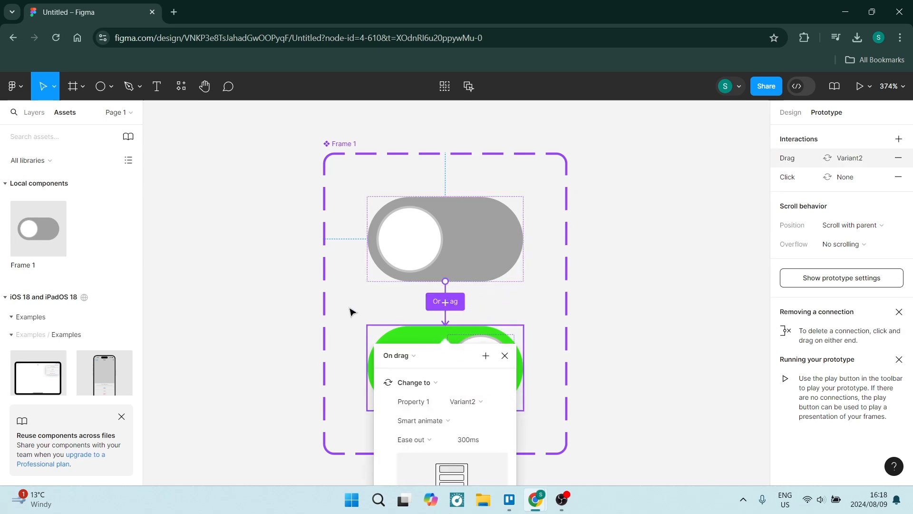
{"action": "scroll", "coordinate": [426, 377], "scroll_direction": "down", "scroll_amount": 1}
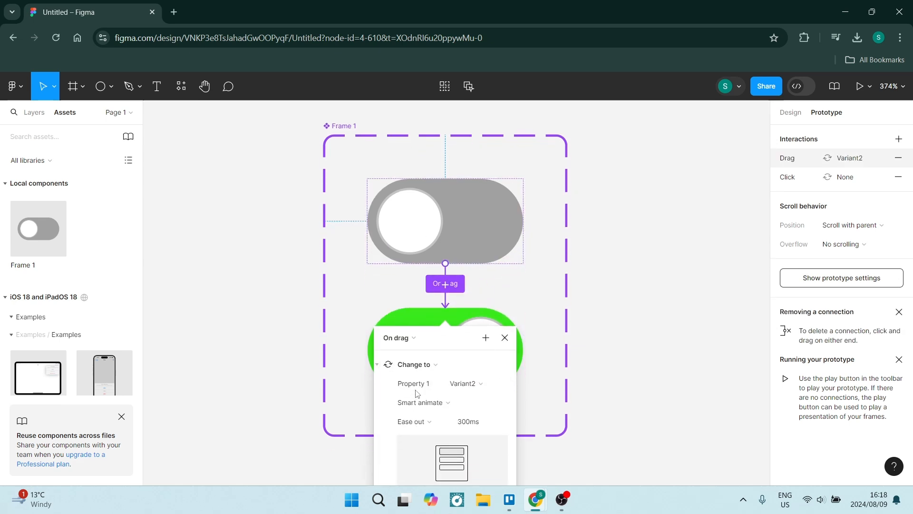
{"action": "scroll", "coordinate": [438, 395], "scroll_direction": "down", "scroll_amount": 5}
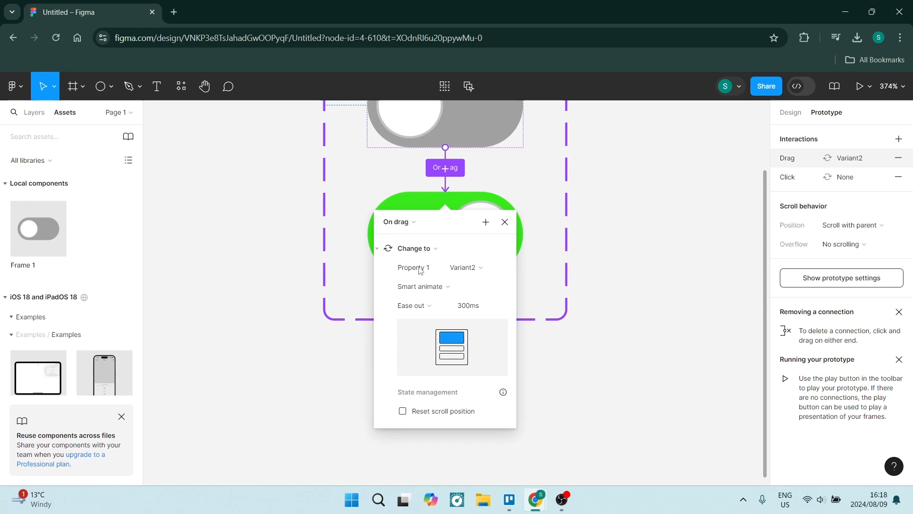
{"action": "left_click", "coordinate": [472, 270]}
{"action": "left_click", "coordinate": [477, 268]}
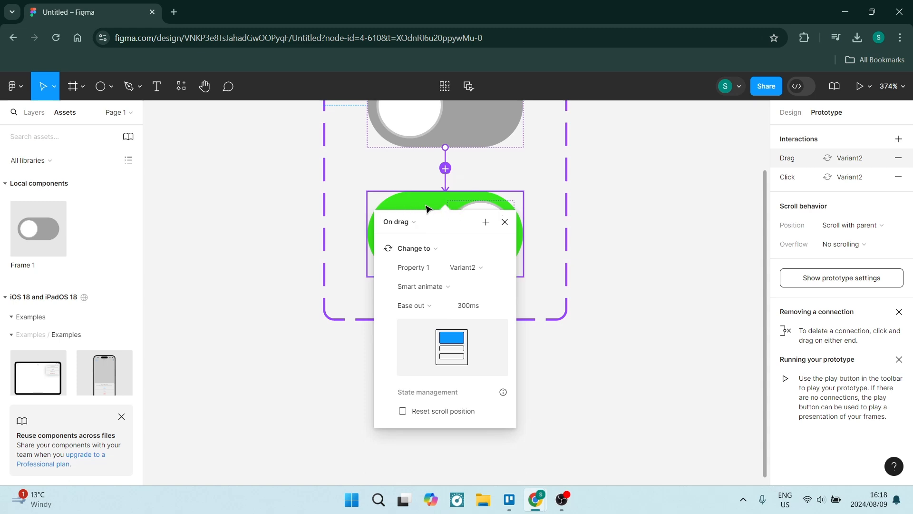
{"action": "left_click", "coordinate": [427, 288]}
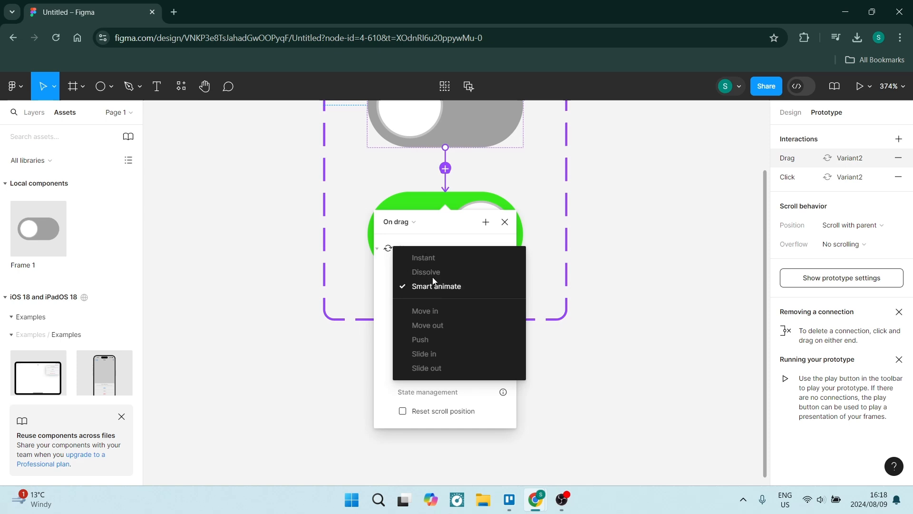
{"action": "left_click", "coordinate": [428, 287]}
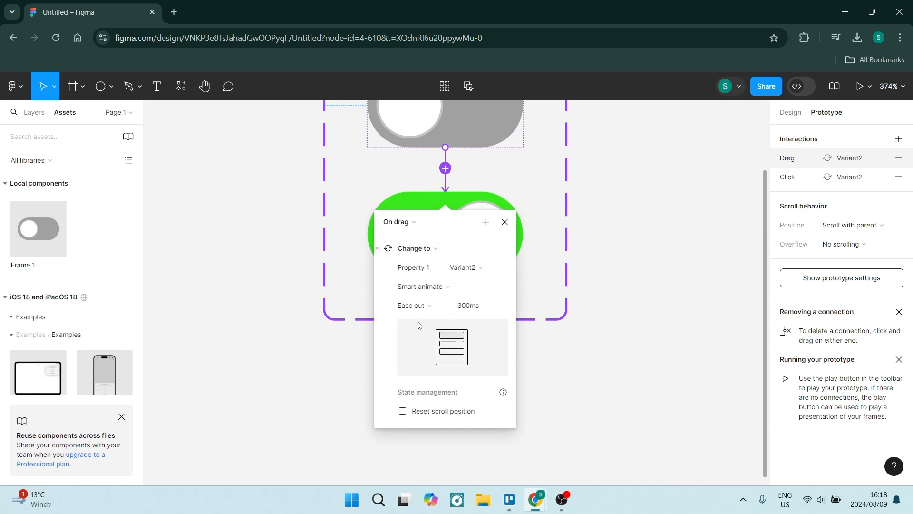
Step: Add an On click prototype interaction with the Change to action to the green variant
{"action": "scroll", "coordinate": [419, 325], "scroll_direction": "up", "scroll_amount": 5}
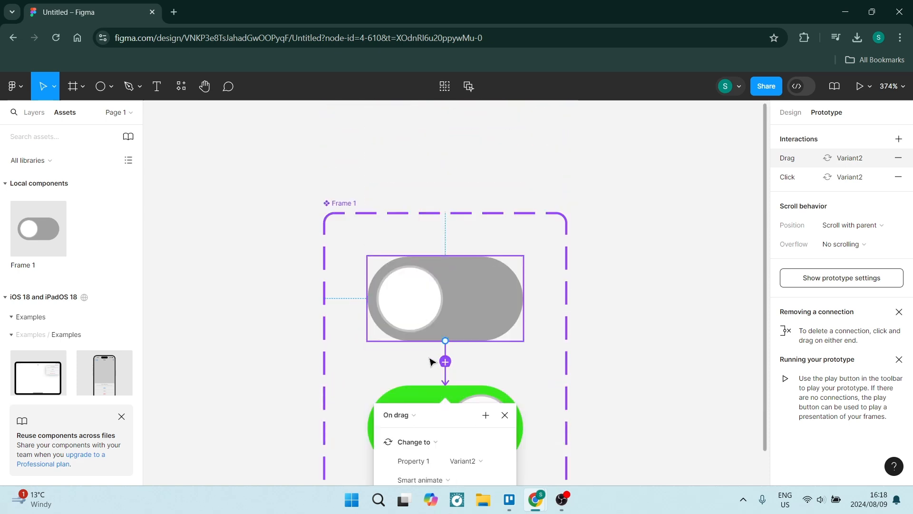
{"action": "left_click", "coordinate": [421, 401]}
{"action": "scroll", "coordinate": [410, 374], "scroll_direction": "down", "scroll_amount": 1}
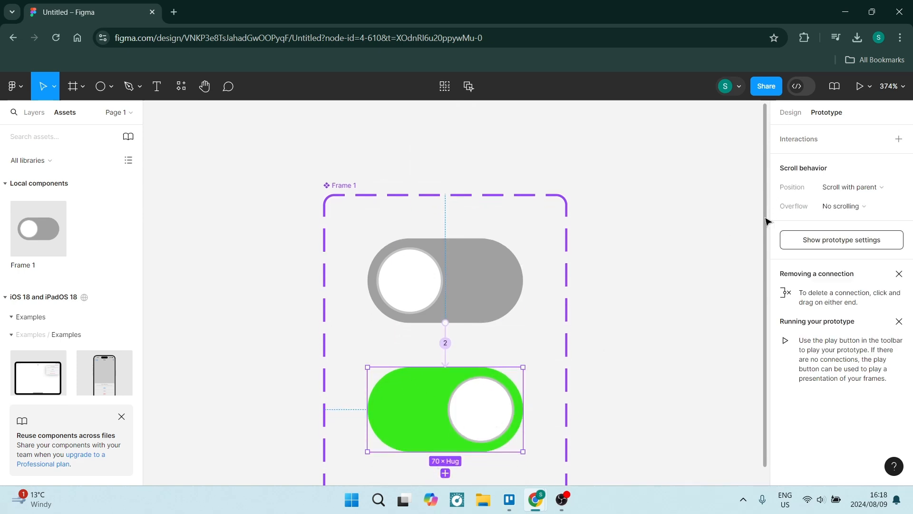
{"action": "left_click", "coordinate": [899, 138]}
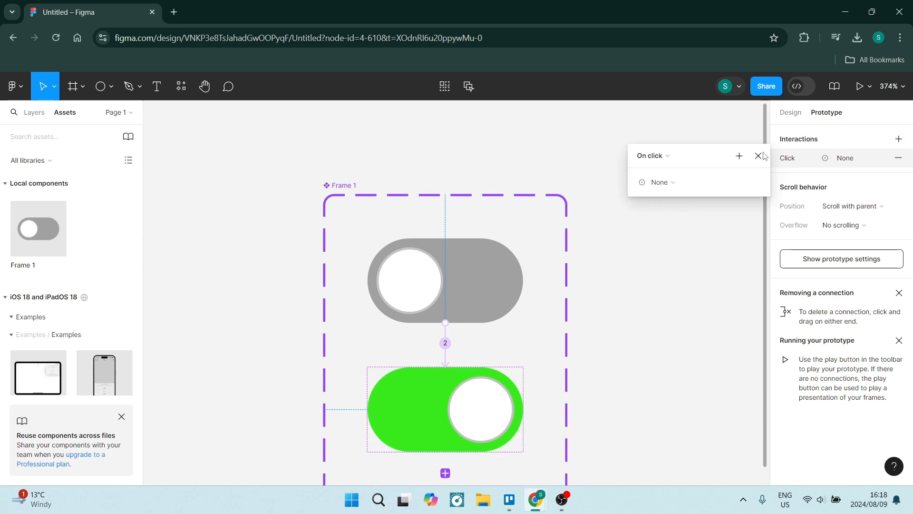
{"action": "left_click", "coordinate": [662, 182]}
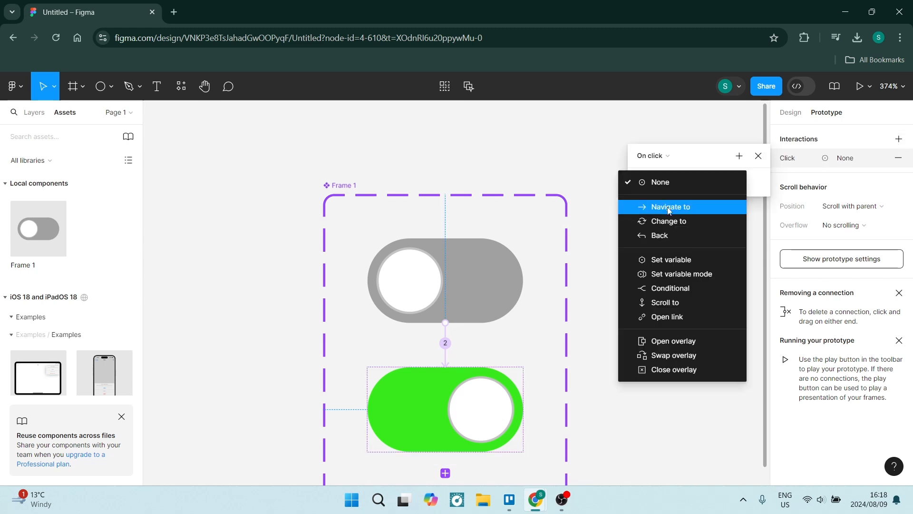
{"action": "left_click", "coordinate": [669, 222]}
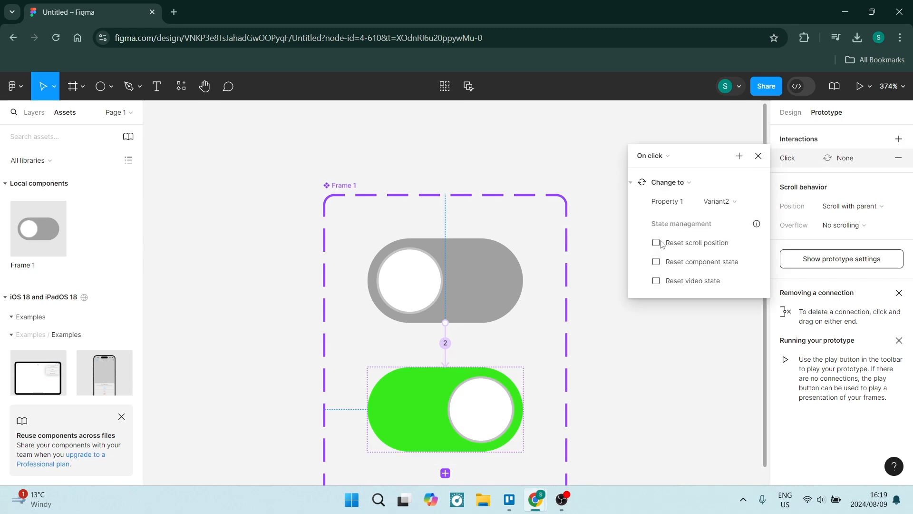
Step: Connect the green variant back to the gray one with an On drag interaction that changes Property 1 to Default
{"action": "left_click", "coordinate": [524, 410]}
{"action": "left_click_drag", "start_coordinate": [529, 401], "coordinate": [487, 316]}
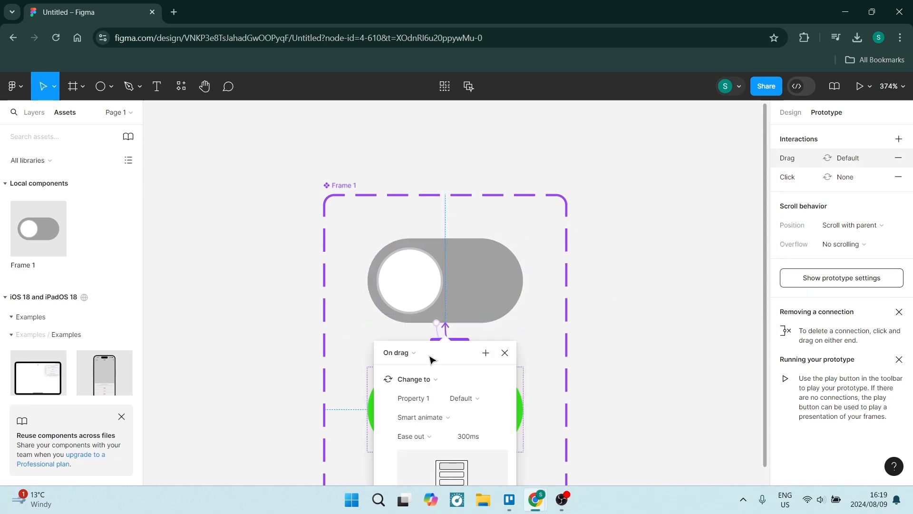
{"action": "scroll", "coordinate": [430, 358], "scroll_direction": "down", "scroll_amount": 3}
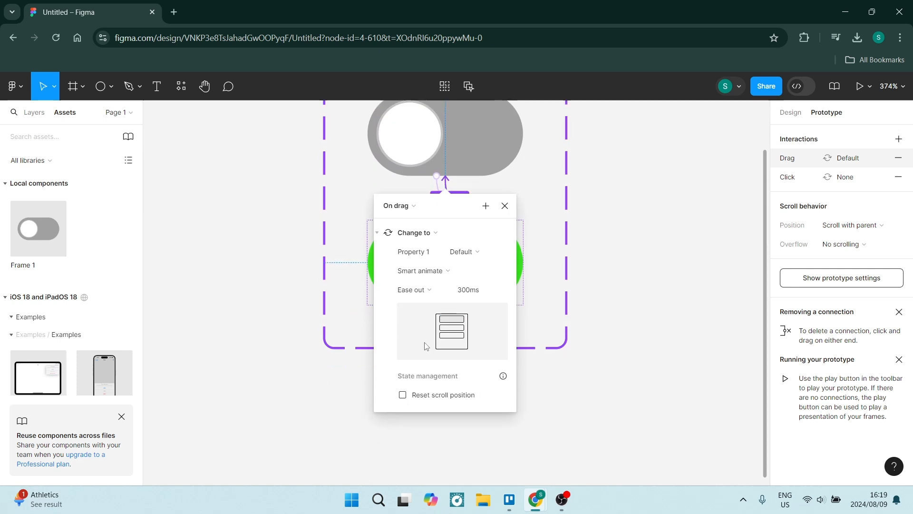
{"action": "scroll", "coordinate": [427, 346], "scroll_direction": "down", "scroll_amount": 1}
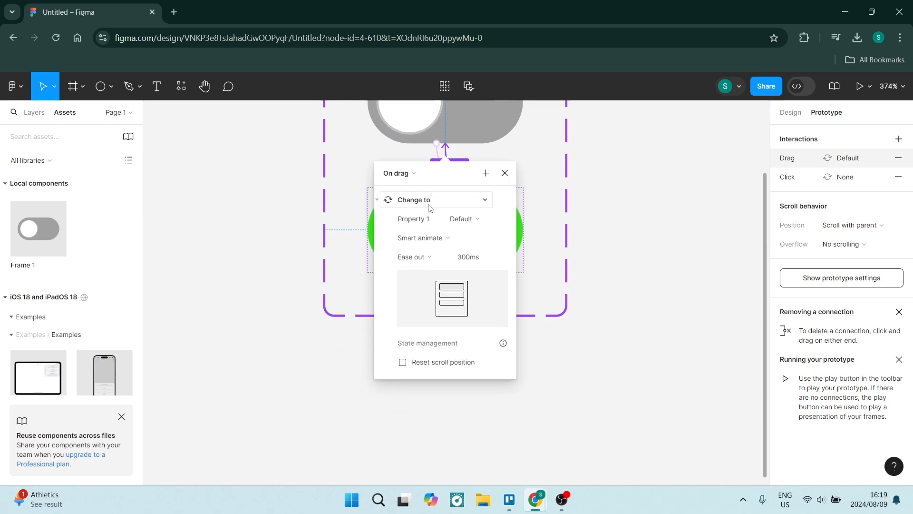
{"action": "left_click", "coordinate": [461, 220]}
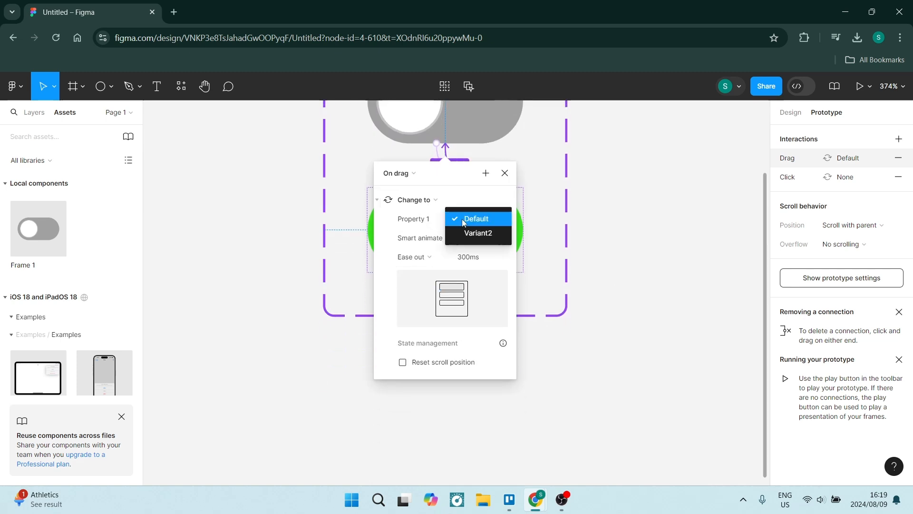
{"action": "left_click", "coordinate": [462, 219]}
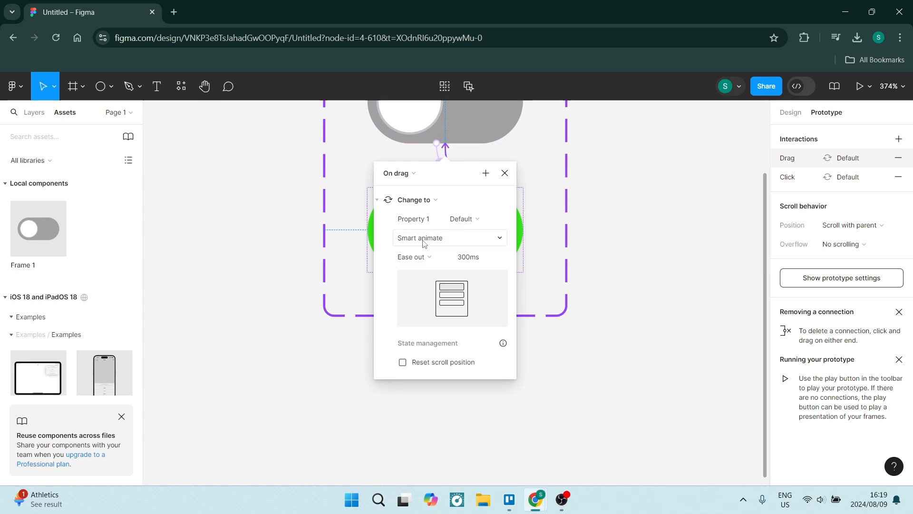
{"action": "scroll", "coordinate": [508, 300], "scroll_direction": "up", "scroll_amount": 5}
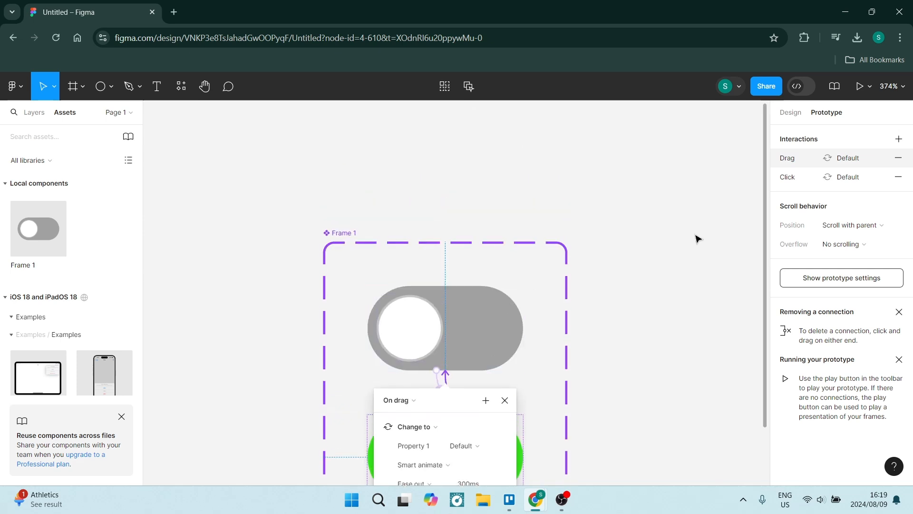
Step: Close the drag interaction settings and search the asset libraries for "toggle"
{"action": "left_click", "coordinate": [687, 222]}
{"action": "scroll", "coordinate": [557, 313], "scroll_direction": "down", "scroll_amount": 3}
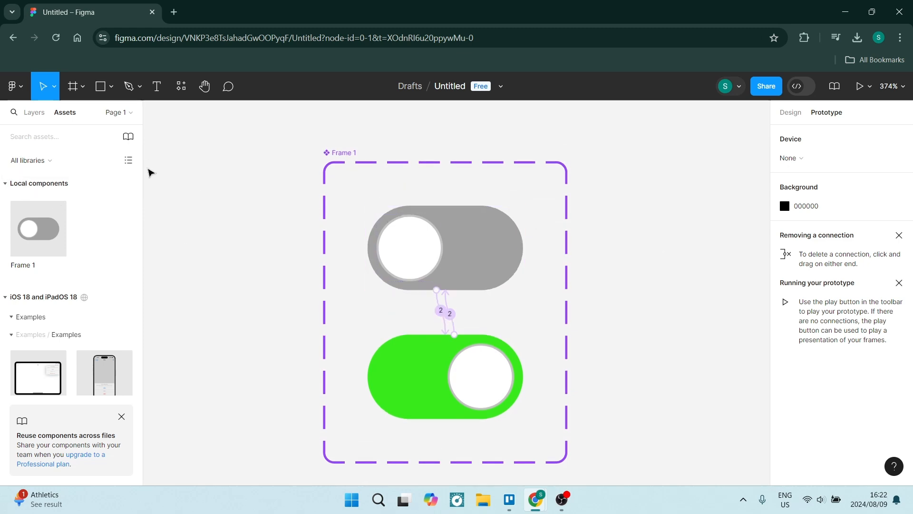
{"action": "scroll", "coordinate": [368, 241], "scroll_direction": "down", "scroll_amount": 1}
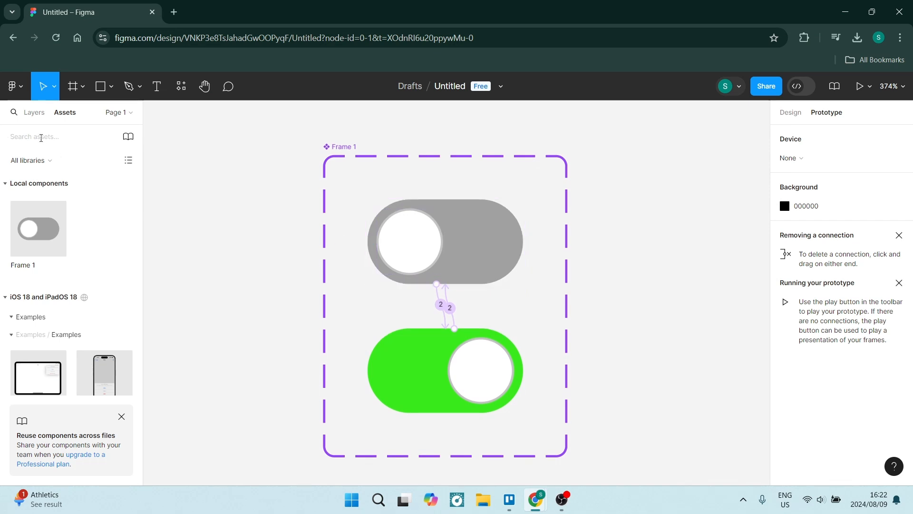
{"action": "left_click", "coordinate": [41, 137]}
{"action": "type", "text": "toggle"}
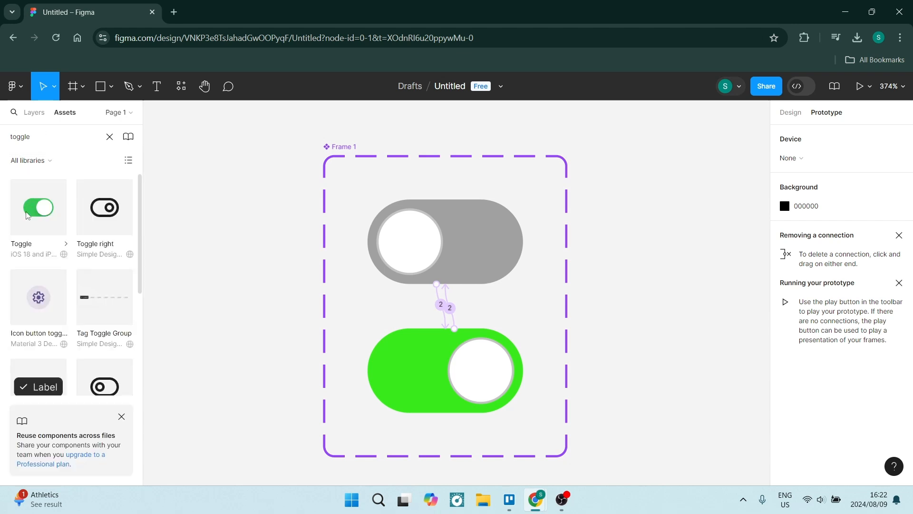
Step: Draw a rectangle about 69 × 45 beside the component frame and centre the iOS 18 library Toggle on it
{"action": "left_click", "coordinate": [113, 90]}
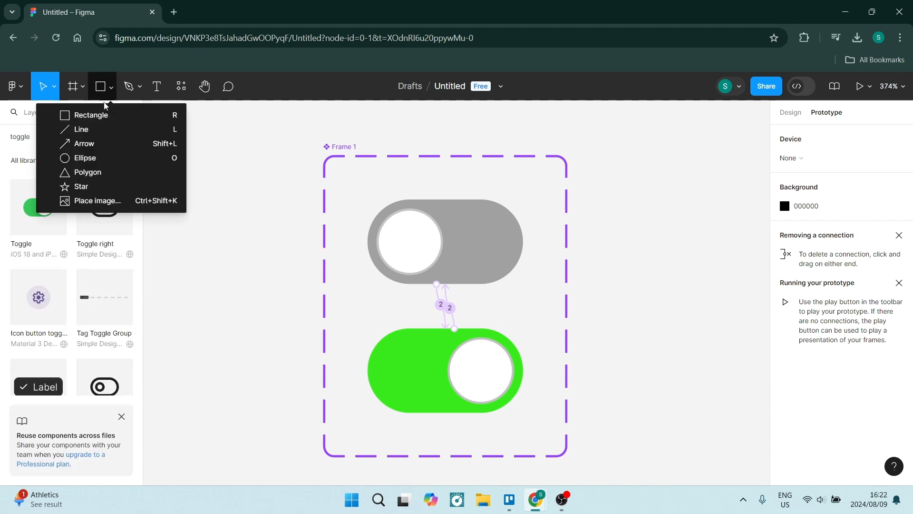
{"action": "left_click", "coordinate": [91, 115]}
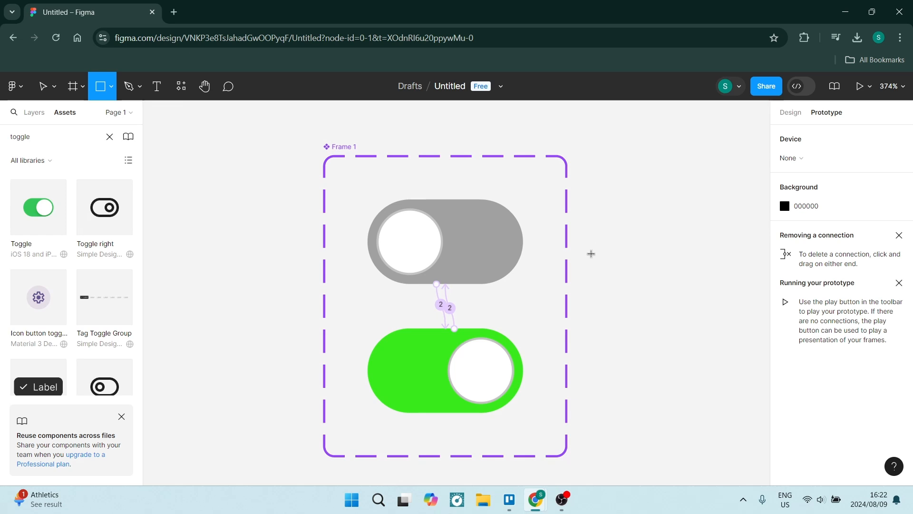
{"action": "mouse_move", "coordinate": [585, 244]}
{"action": "left_mouse_down"}
{"action": "mouse_move", "coordinate": [715, 350]}
{"action": "mouse_move", "coordinate": [739, 344]}
{"action": "left_mouse_up"}
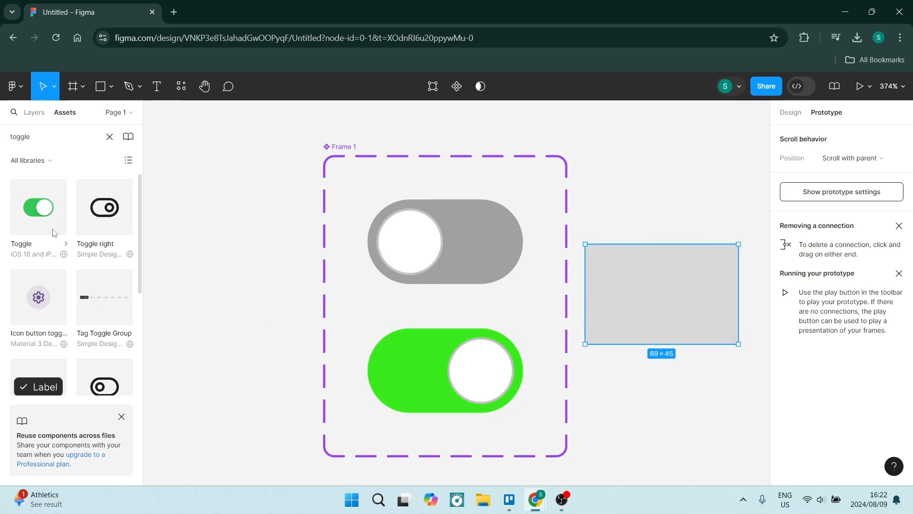
{"action": "left_click_drag", "start_coordinate": [54, 233], "coordinate": [642, 299]}
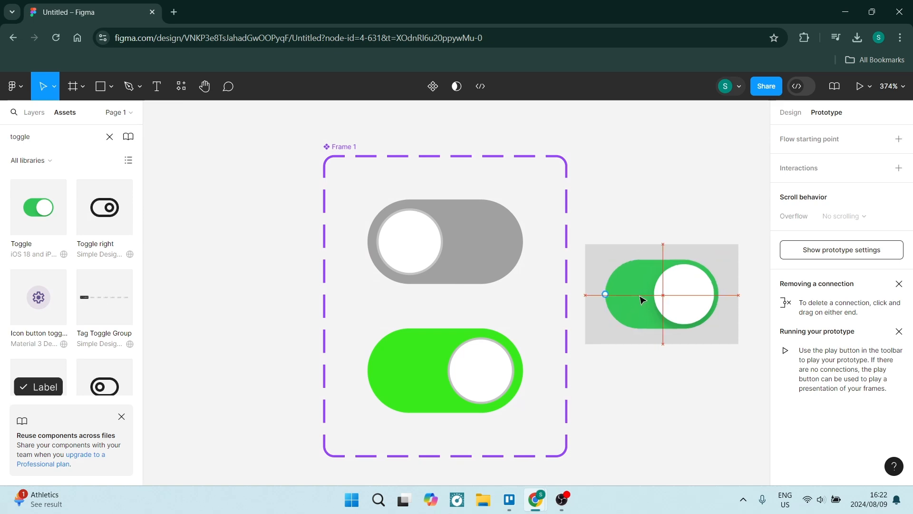
{"action": "left_click", "coordinate": [640, 399]}
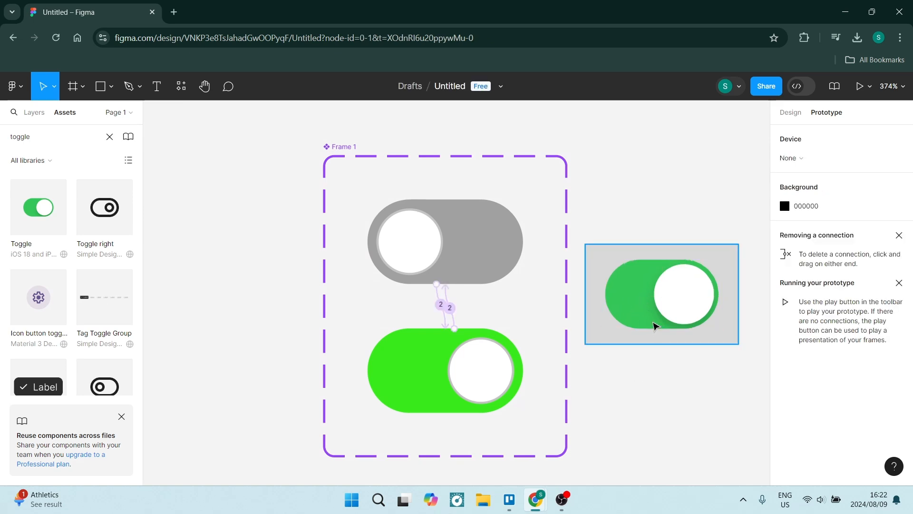
Step: Make the placed library toggle a flow starting point with its default name and open a preview of that flow
{"action": "left_click", "coordinate": [651, 309]}
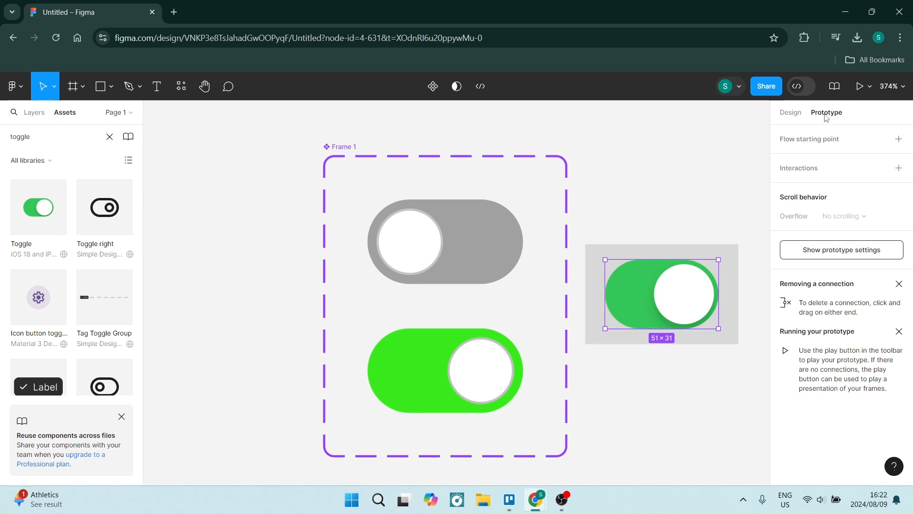
{"action": "left_click", "coordinate": [814, 142]}
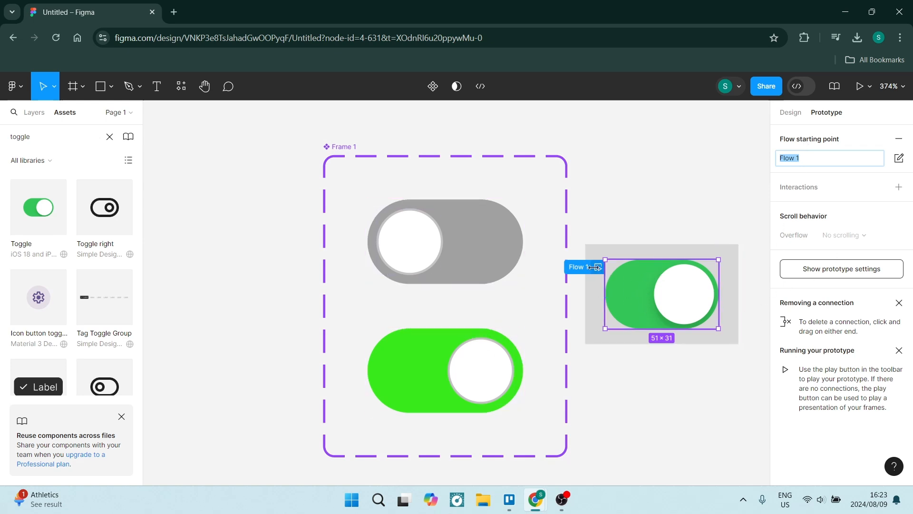
{"action": "left_click", "coordinate": [618, 224]}
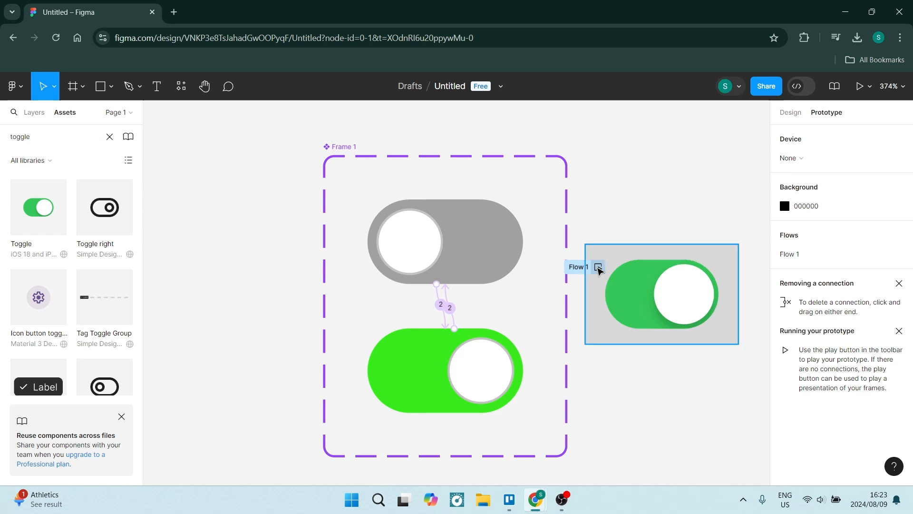
{"action": "left_click", "coordinate": [598, 268]}
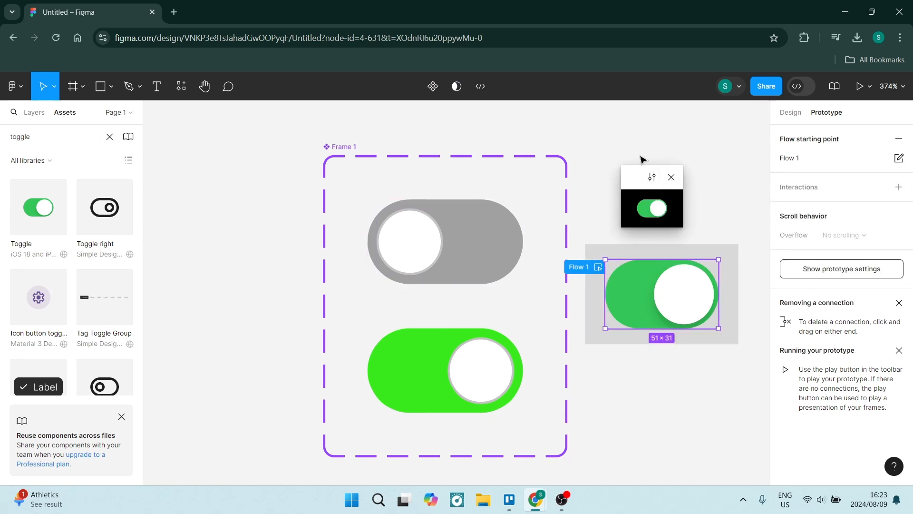